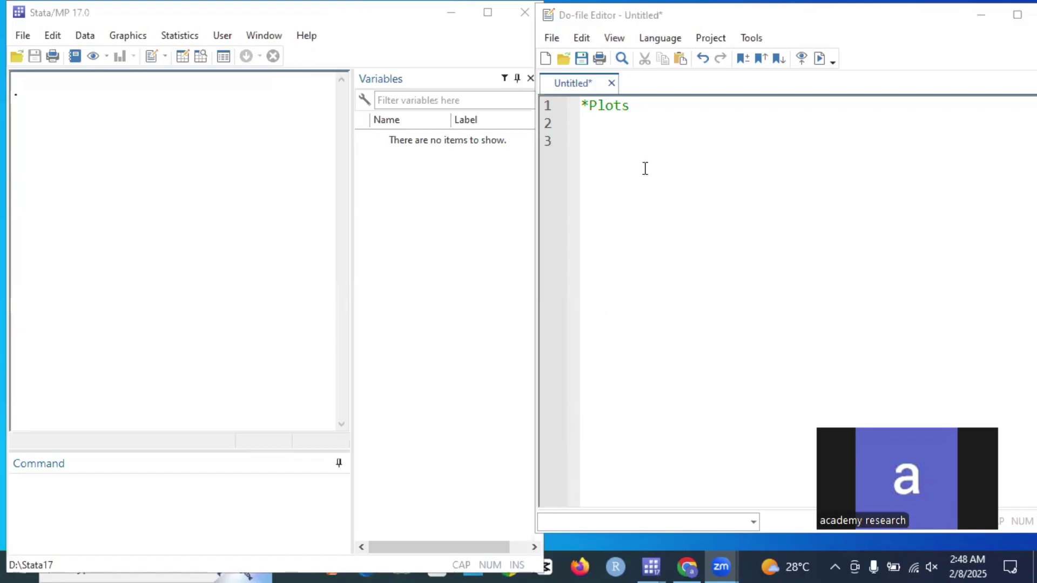
Add the line "sysuse auto" below the Plots comment in the do-file and run it to load the example dataset.
{"action": "left_click", "coordinate": [676, 114]}
{"action": "key", "text": "Return"}
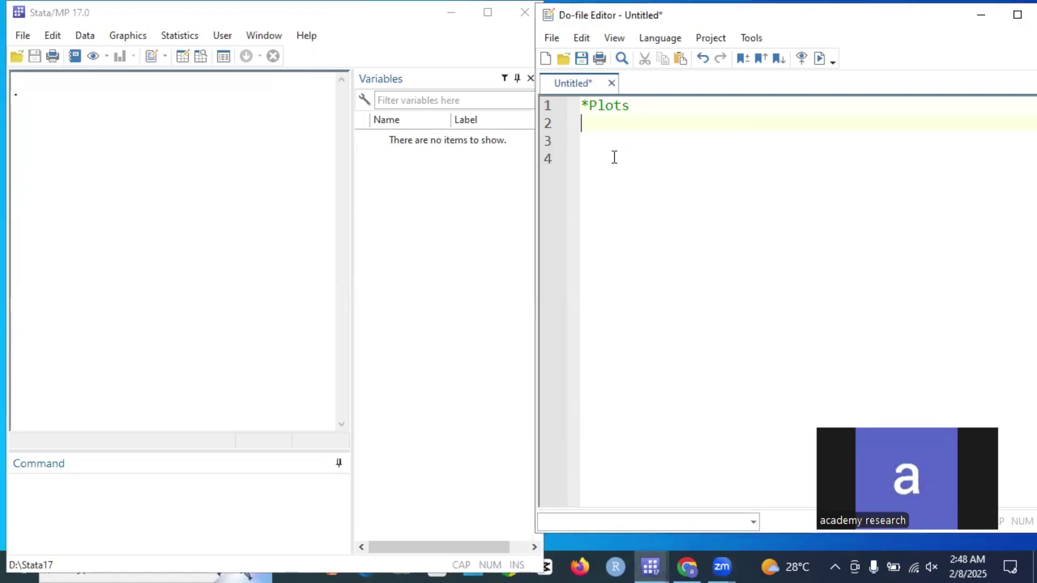
{"action": "key", "text": "Return"}
{"action": "type", "text": "sysuse auto"}
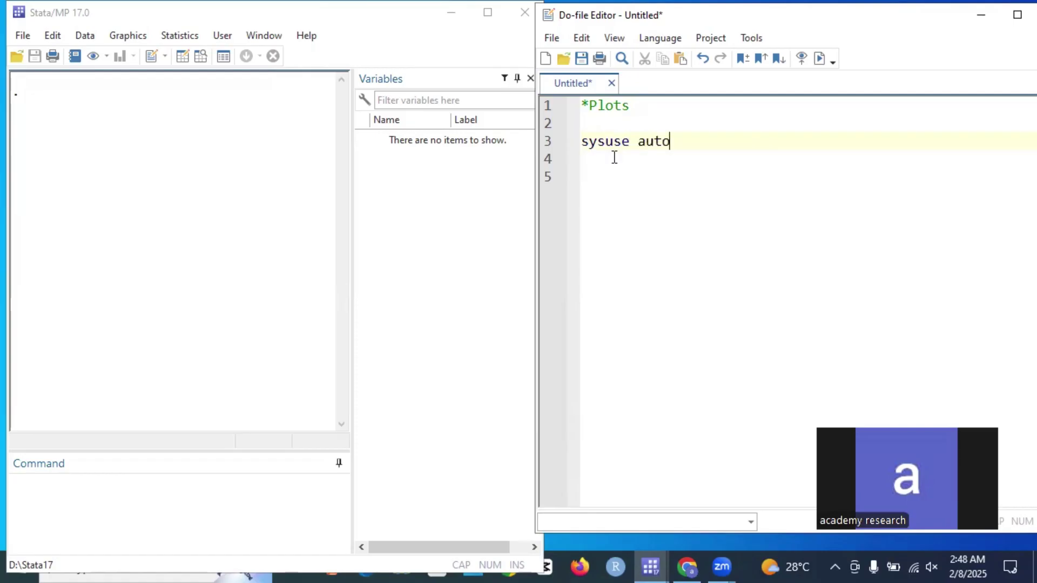
{"action": "left_click_drag", "start_coordinate": [670, 143], "coordinate": [561, 136]}
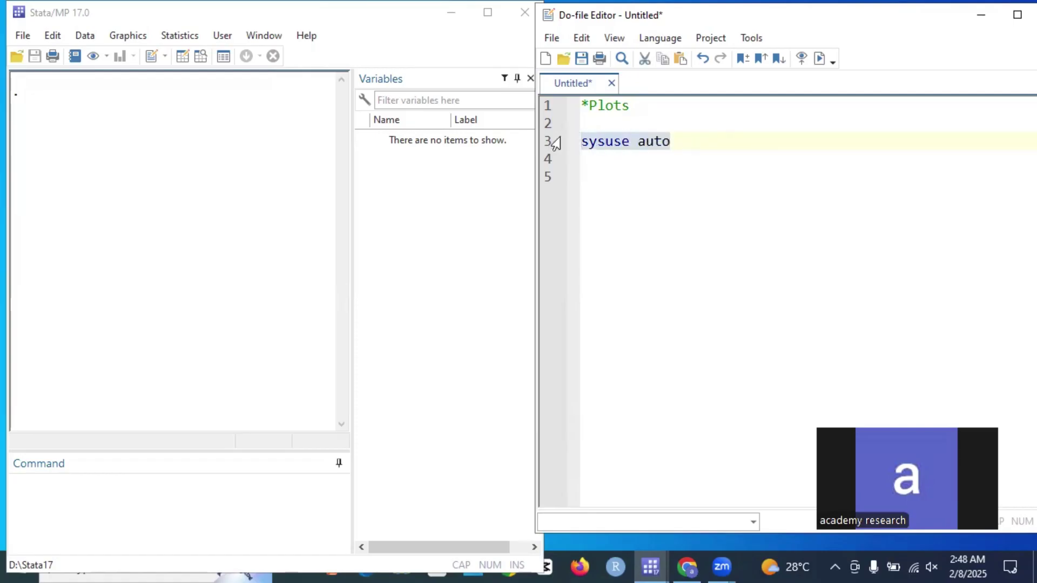
{"action": "key", "text": "ctrl+d"}
Browse the loaded auto dataset with the br command, look at the price column, and return to the do-file.
{"action": "left_click", "coordinate": [147, 558]}
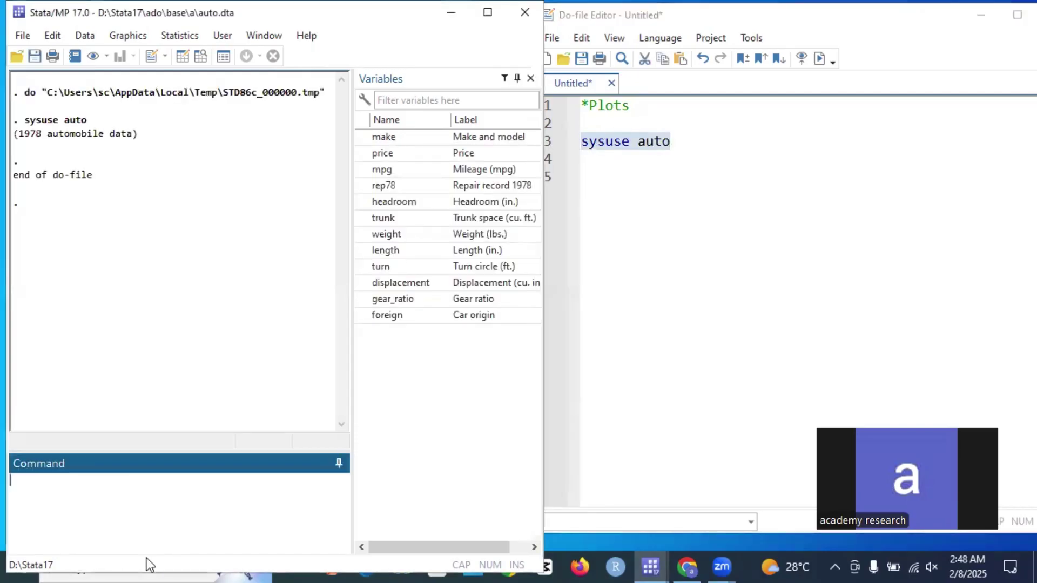
{"action": "type", "text": "br"}
{"action": "key", "text": "Return"}
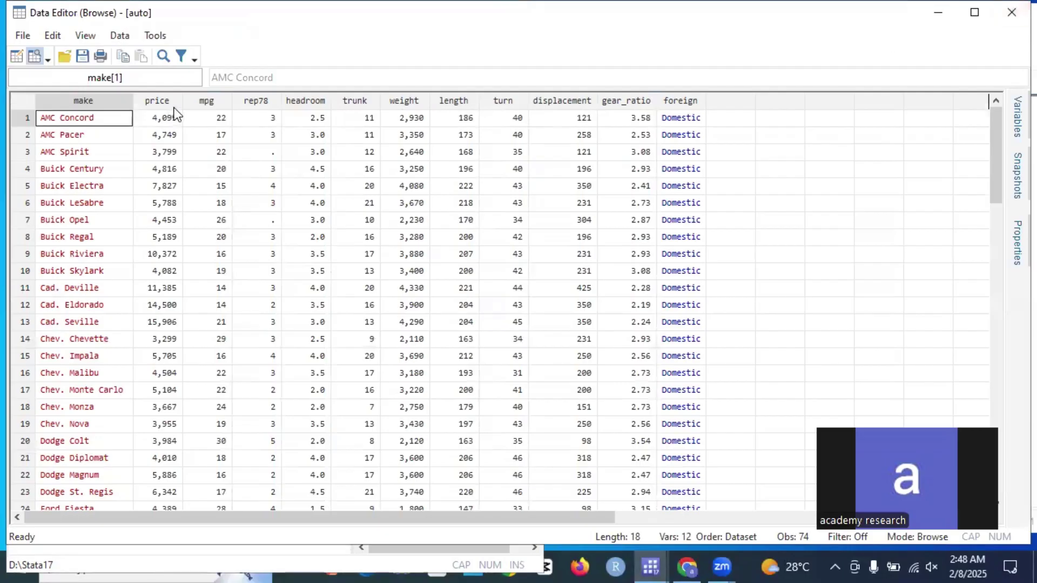
{"action": "left_click", "coordinate": [150, 102]}
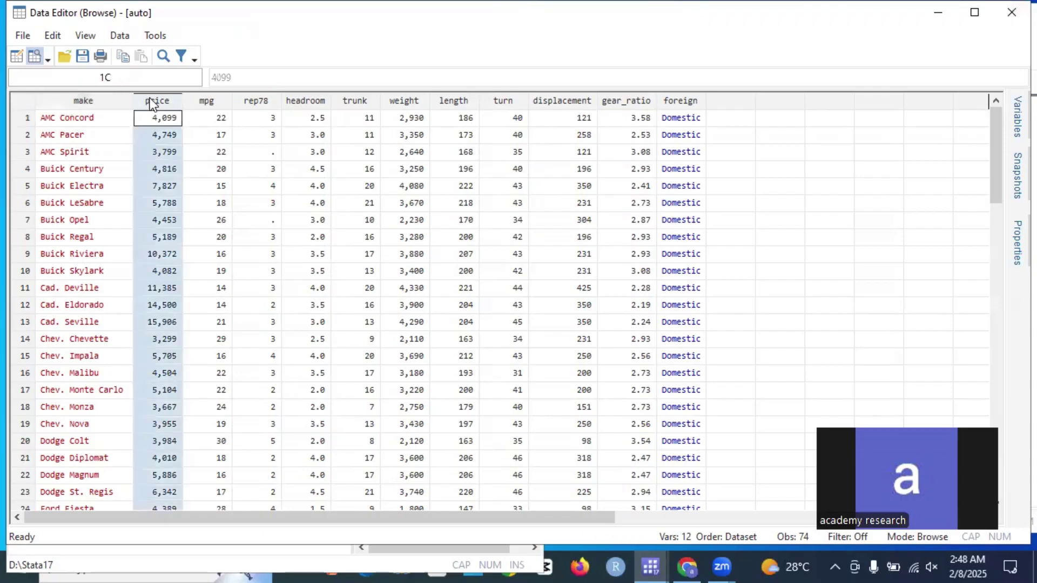
{"action": "left_click", "coordinate": [1010, 13]}
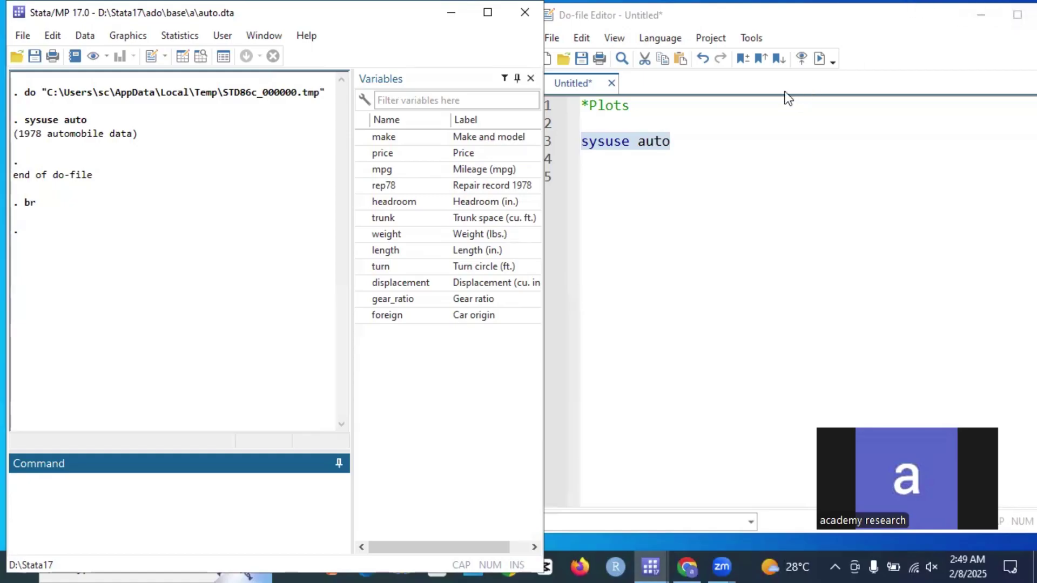
{"action": "left_click", "coordinate": [692, 151]}
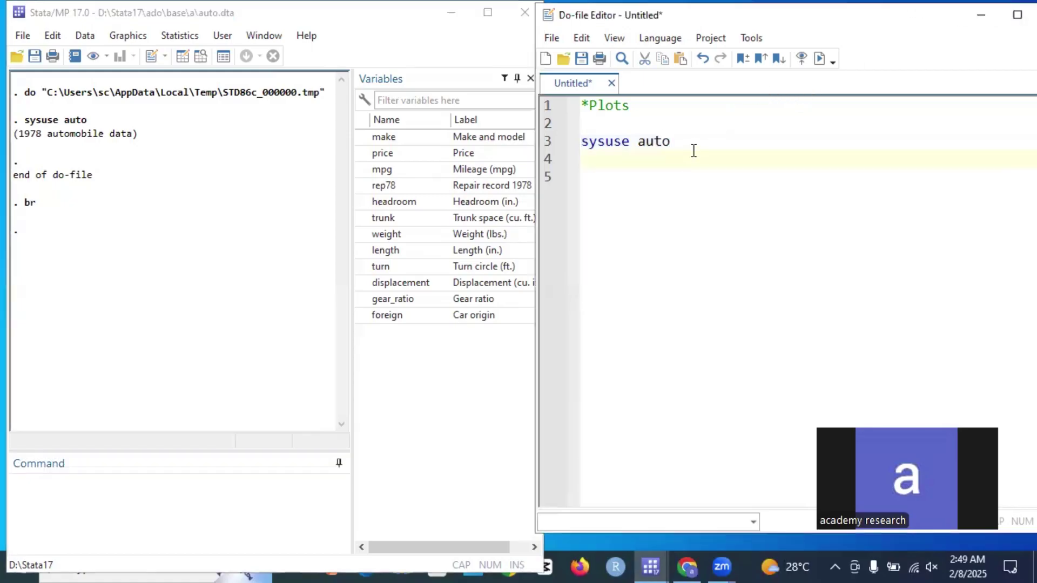
{"action": "type", "text": "sy"}
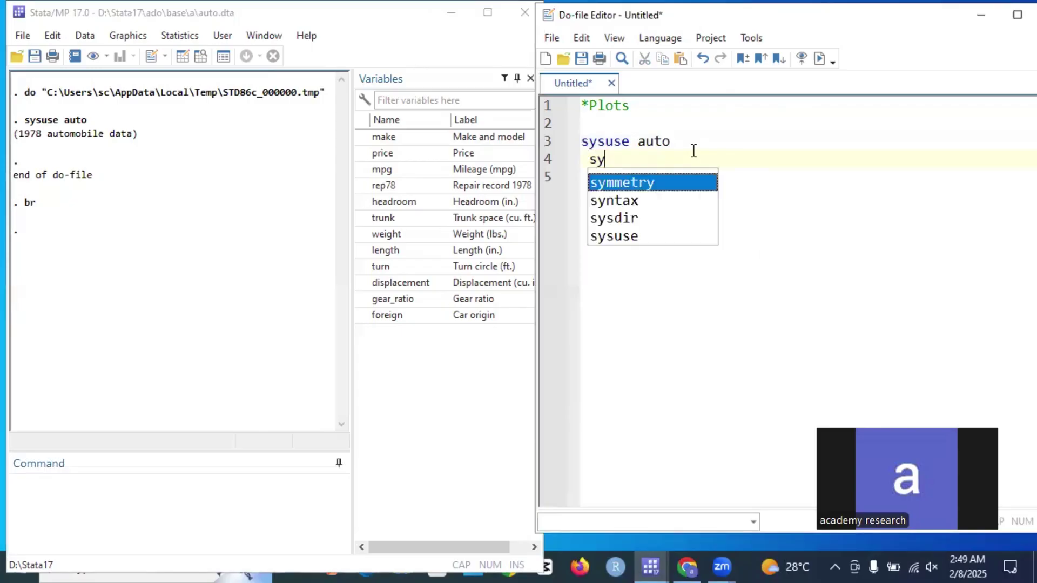
{"action": "key", "text": "BackSpace"}
{"action": "key", "text": "BackSpace"}
{"action": "type", "text": "s"}
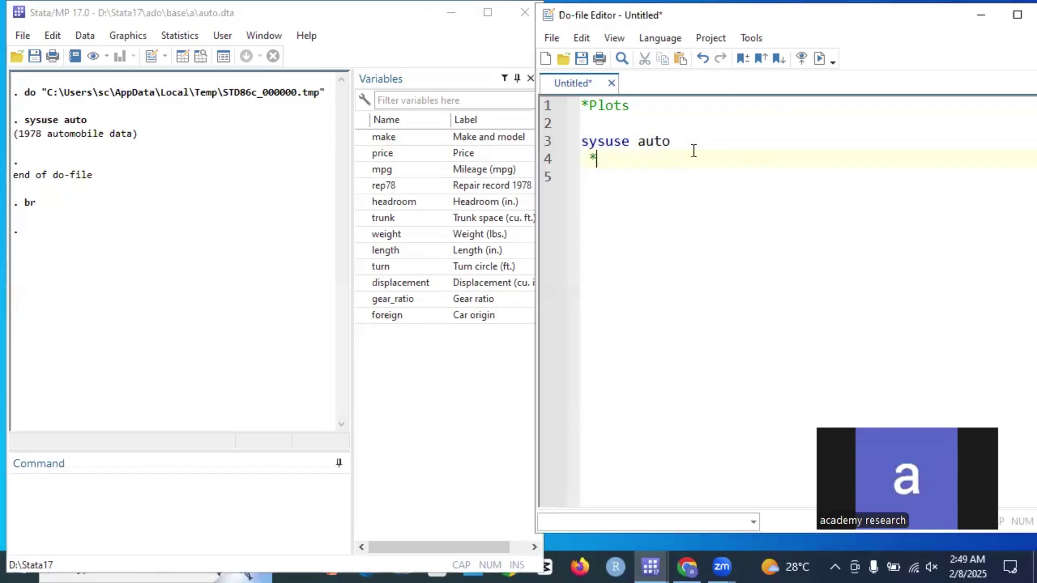
{"action": "key", "text": "BackSpace"}
{"action": "key", "text": "BackSpace"}
Add the comment "*symmetry plot of price" to the do-file below the sysuse line, followed by a blank line.
{"action": "key", "text": "Return"}
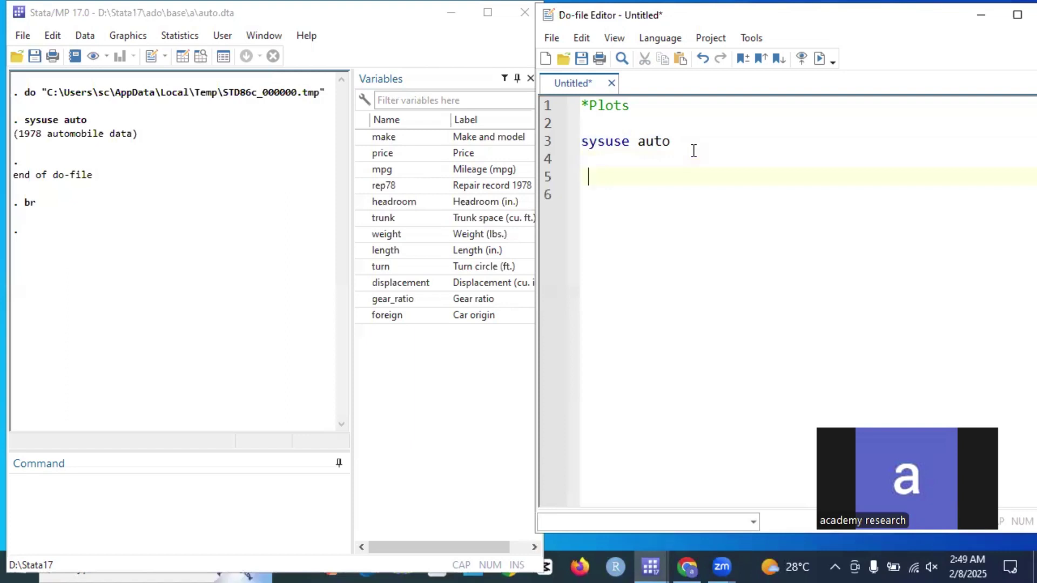
{"action": "type", "text": "*sym"}
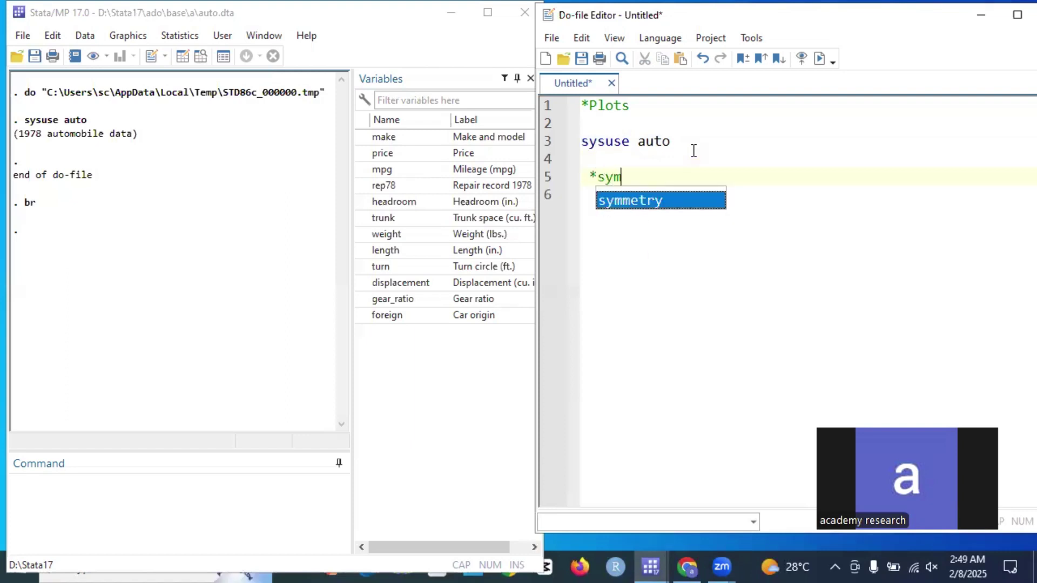
{"action": "type", "text": "metry"}
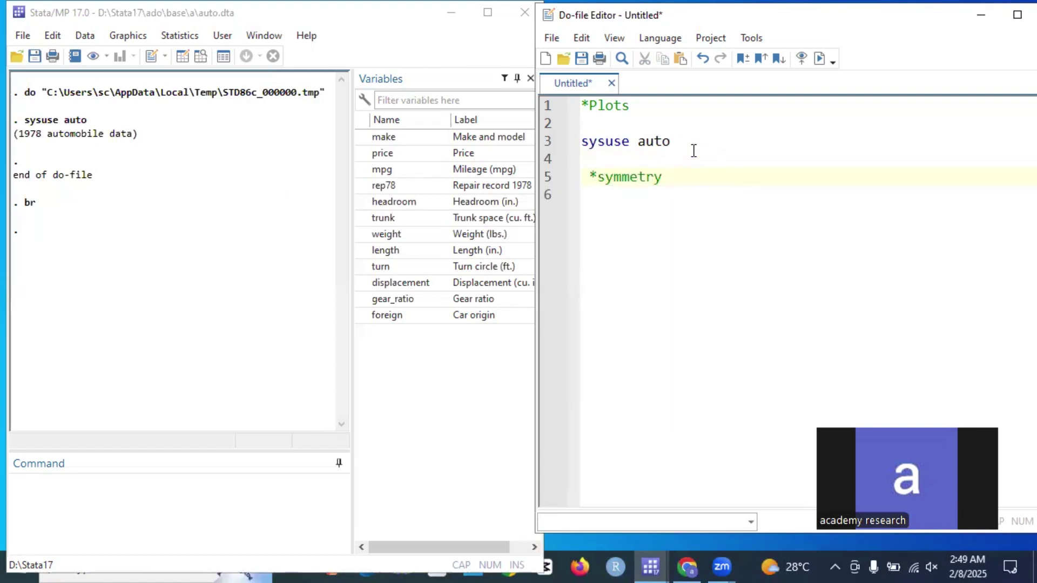
{"action": "type", "text": " plot of price"}
{"action": "key", "text": "Return"}
{"action": "key", "text": "Return"}
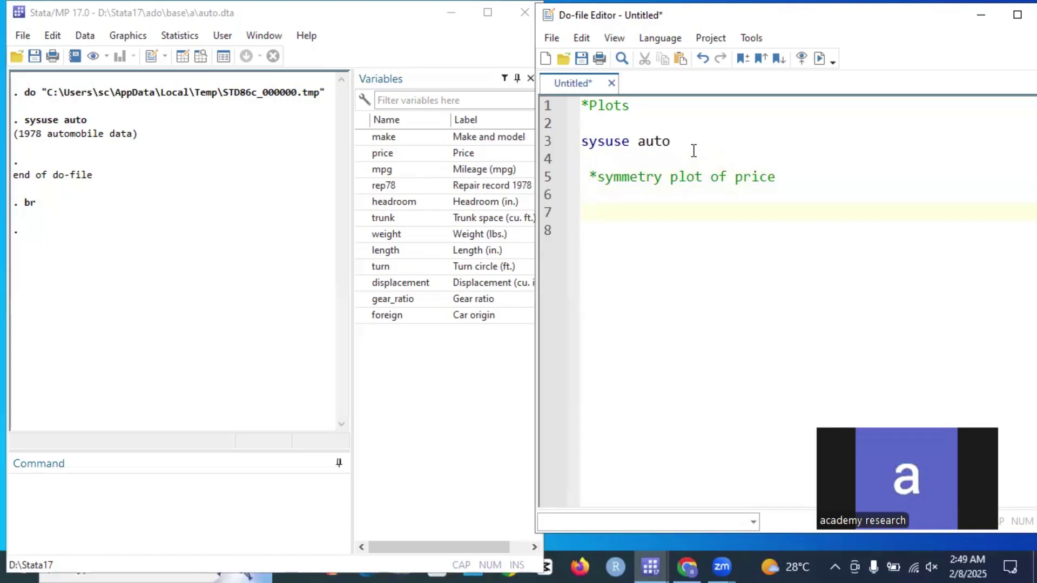
Write "symplot price" under the symmetry comment, run that line to draw the plot, and close the graph.
{"action": "type", "text": "sym"}
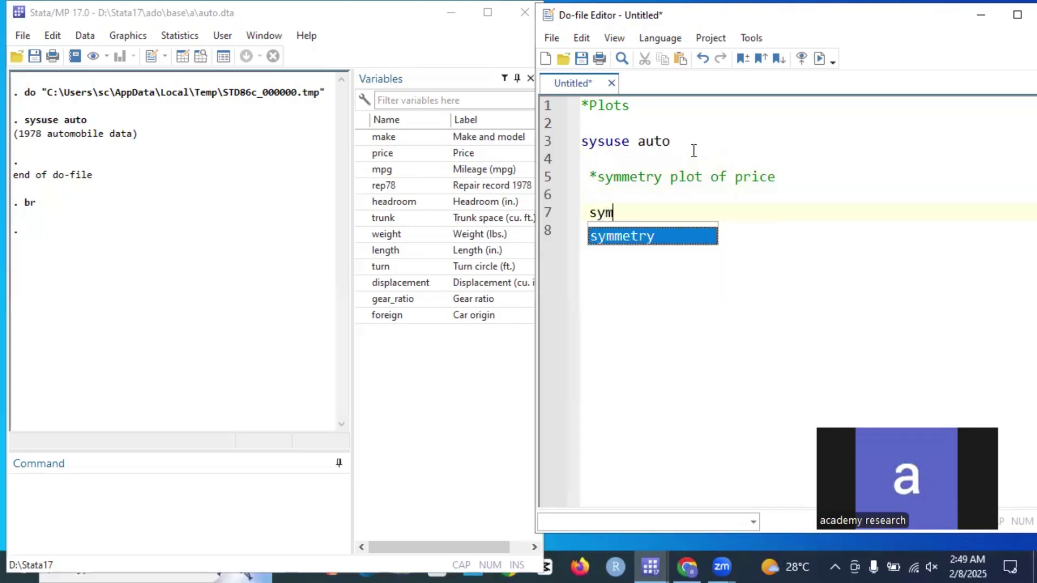
{"action": "type", "text": "pl"}
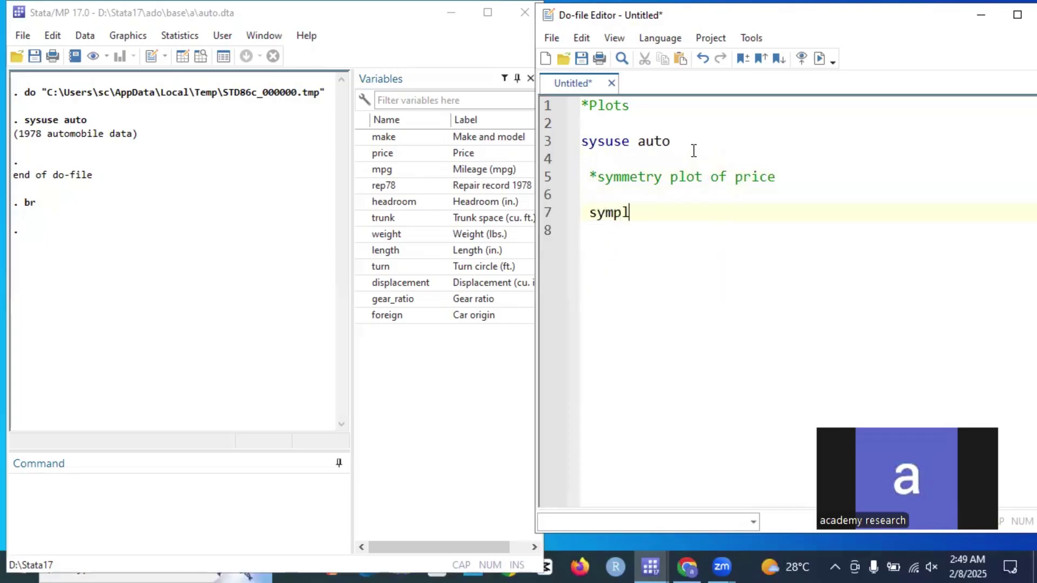
{"action": "type", "text": "ot pr"}
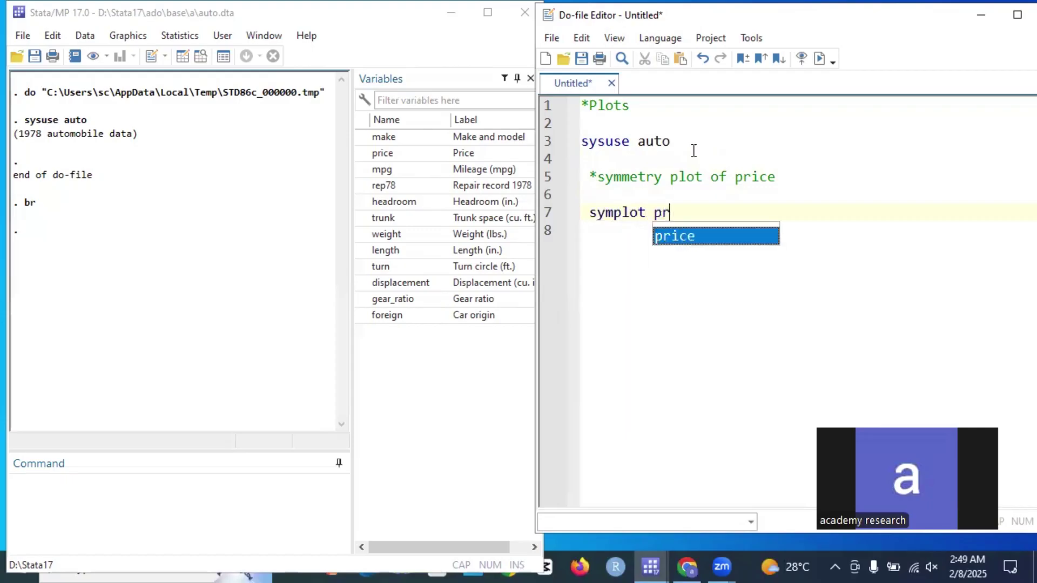
{"action": "type", "text": "ice"}
{"action": "left_click_drag", "start_coordinate": [702, 217], "coordinate": [581, 213]}
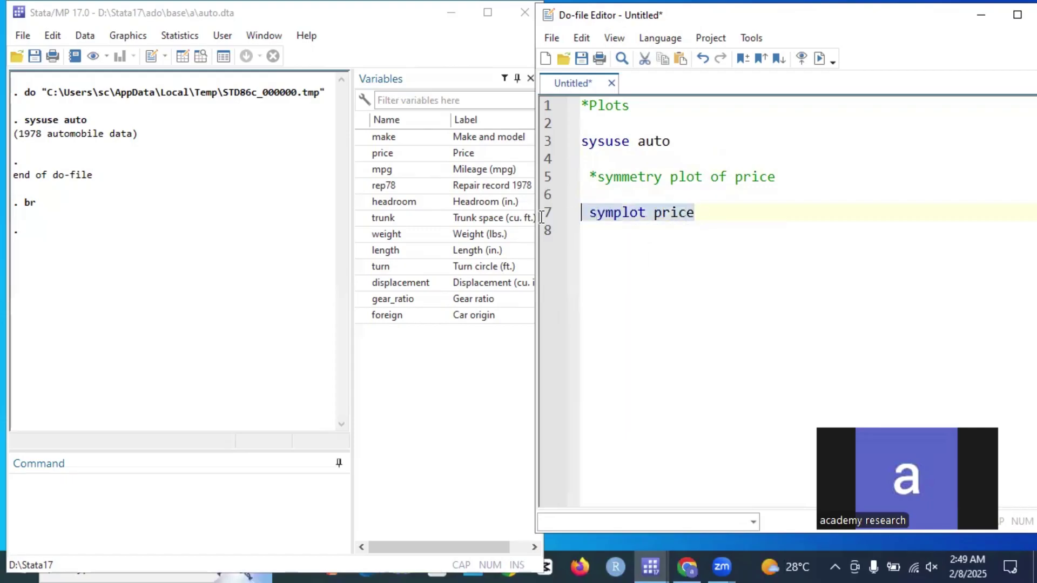
{"action": "left_click", "coordinate": [820, 60]}
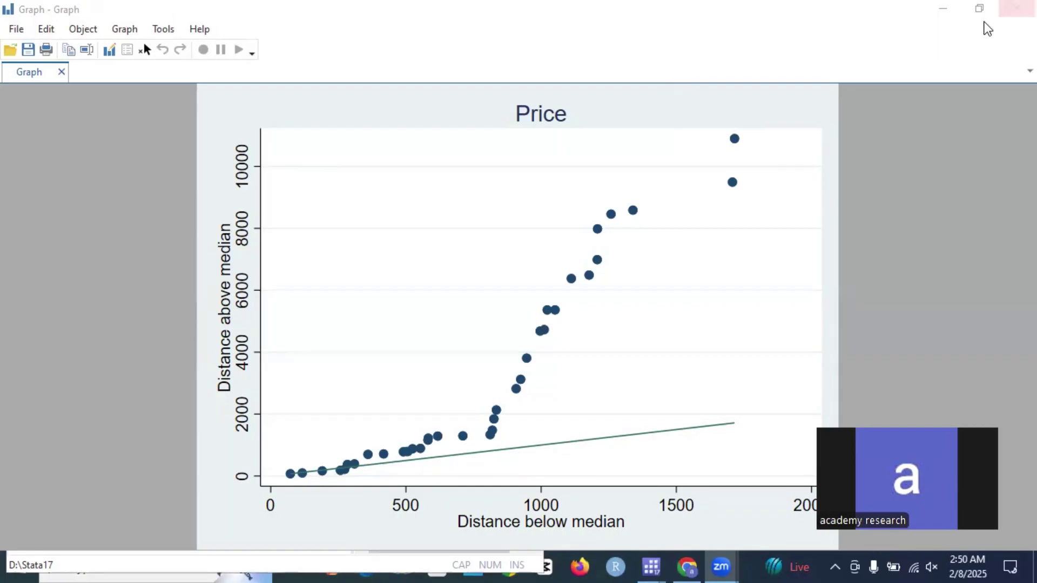
{"action": "left_click", "coordinate": [1016, 8]}
Add the comment "*quantile plot" to the do-file below the symplot command.
{"action": "left_click", "coordinate": [769, 211]}
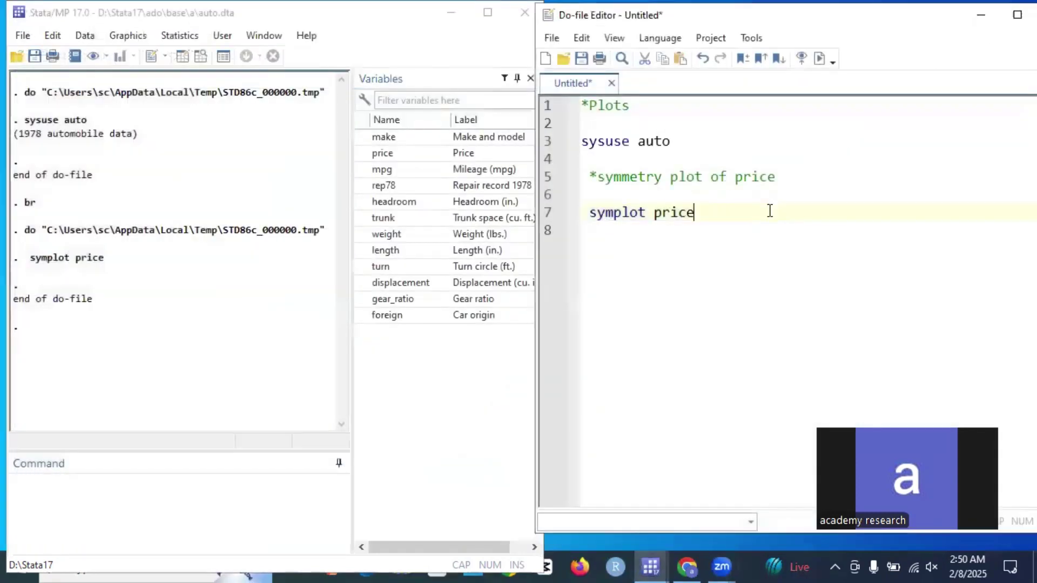
{"action": "key", "text": "Return"}
{"action": "key", "text": "Return"}
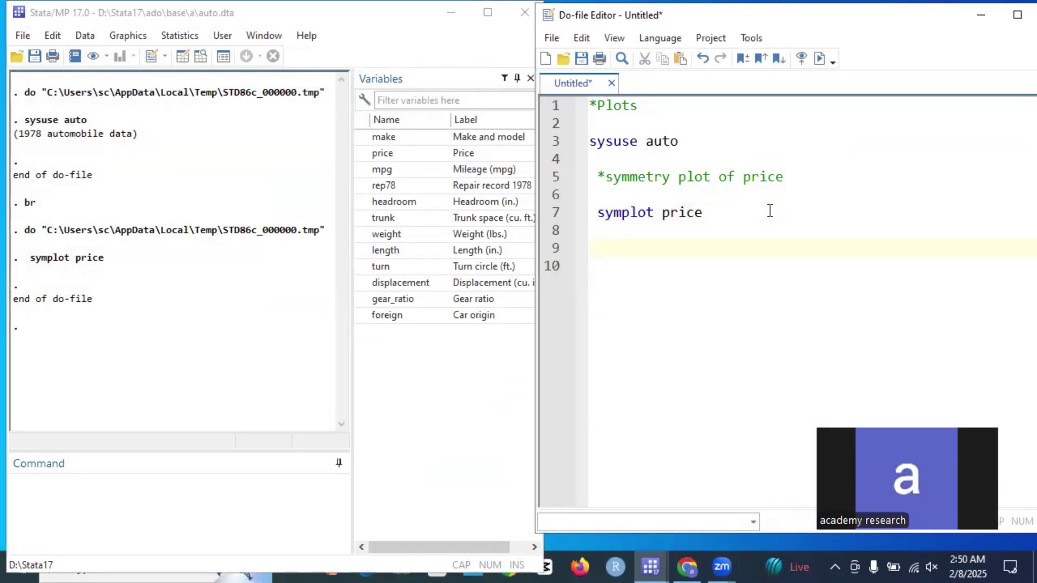
{"action": "type", "text": "*quantile "}
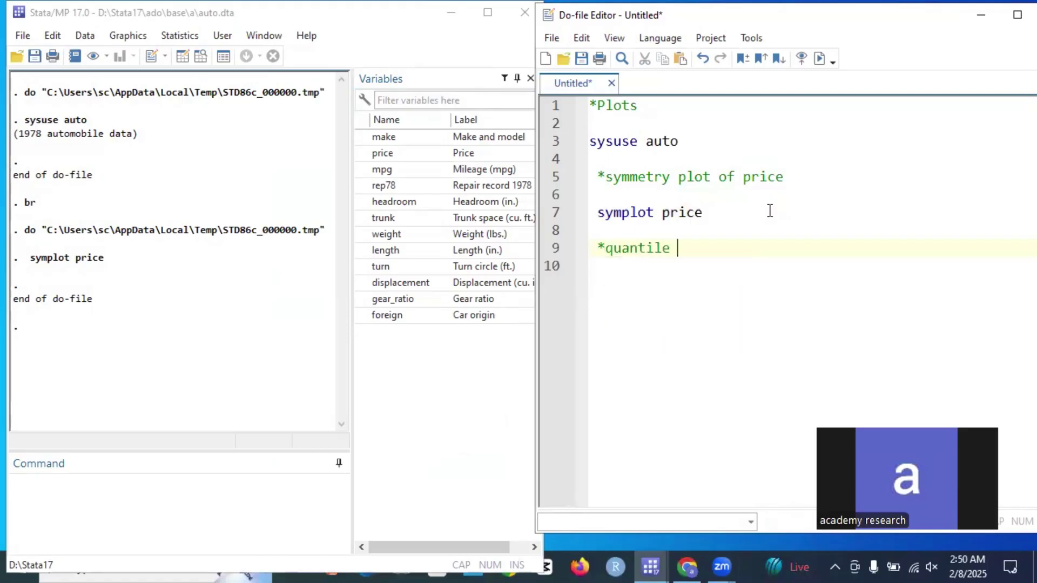
{"action": "type", "text": "plot"}
{"action": "key", "text": "Return"}
{"action": "key", "text": "Return"}
Write "quantile price" under the quantile comment, run that line to draw the plot, and close the graph.
{"action": "type", "text": "qu"}
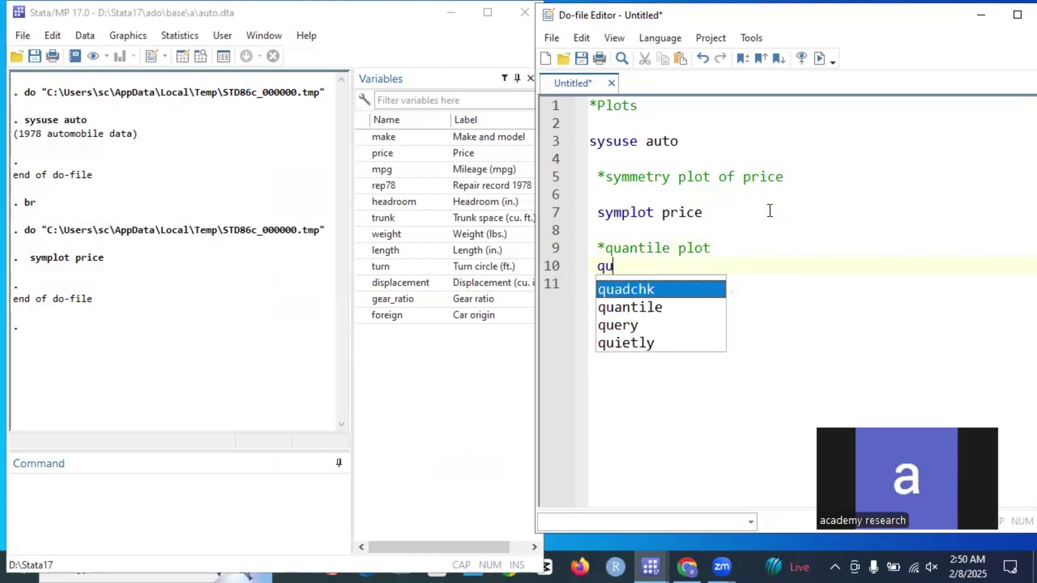
{"action": "type", "text": "antile "}
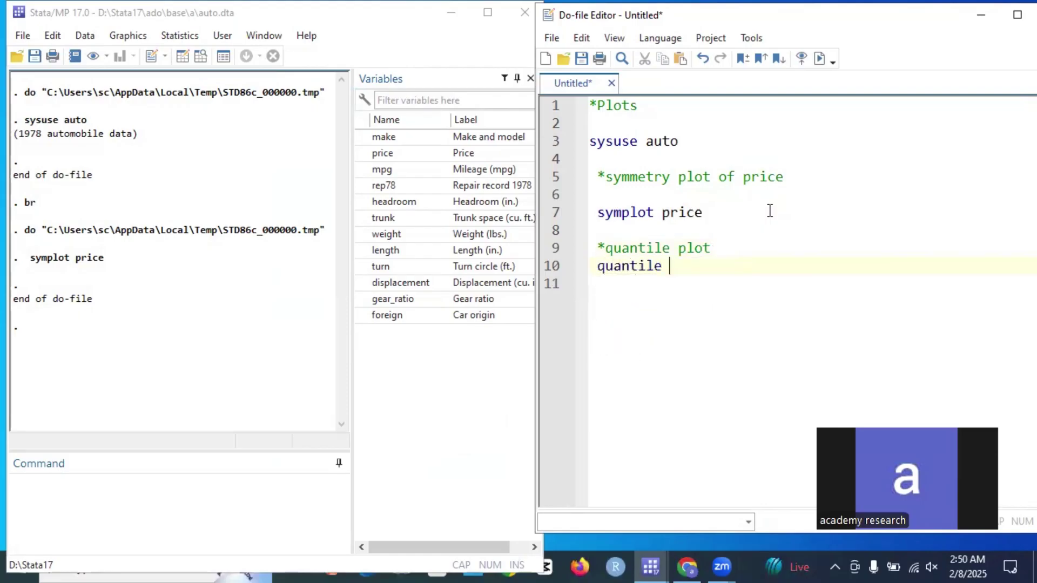
{"action": "type", "text": "price"}
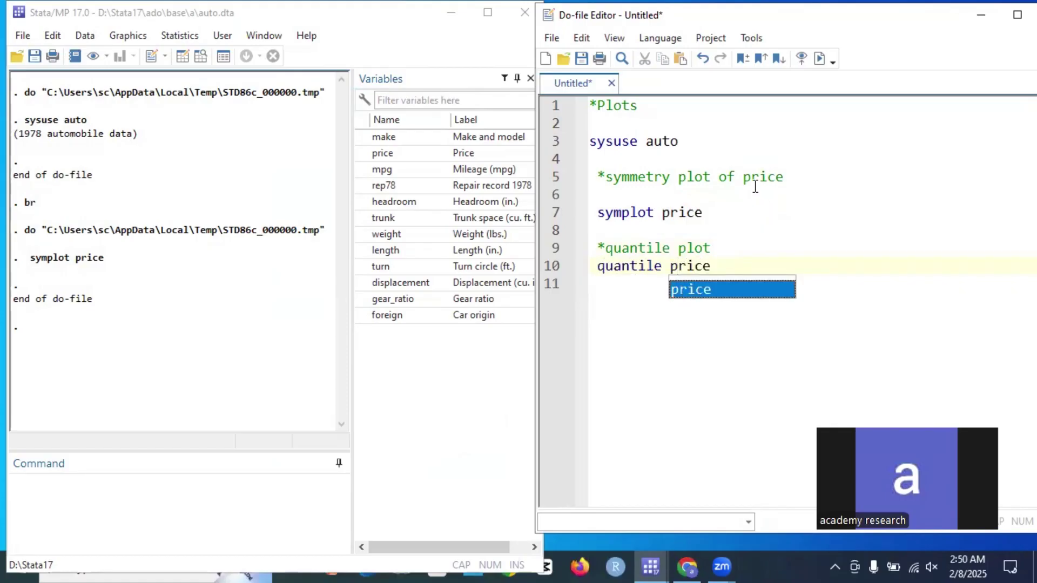
{"action": "triple_click", "coordinate": [631, 270]}
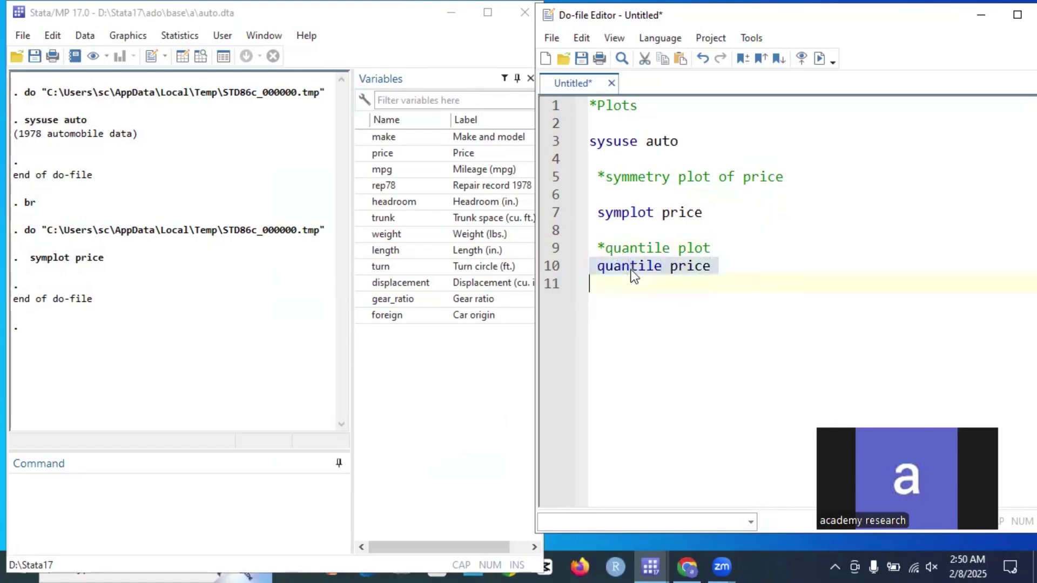
{"action": "left_click", "coordinate": [820, 59]}
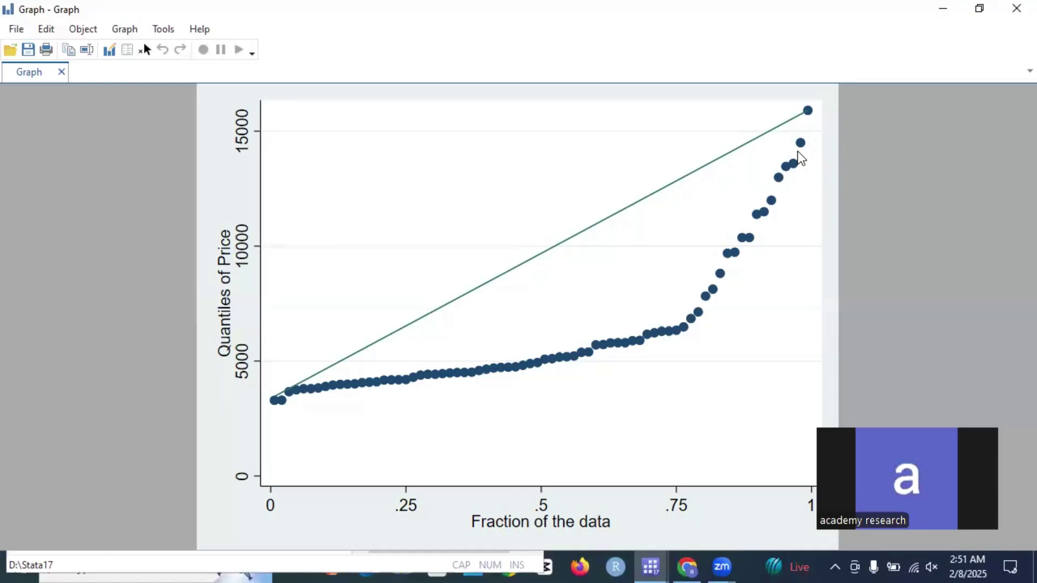
{"action": "left_click", "coordinate": [1014, 14]}
{"action": "left_click", "coordinate": [746, 273]}
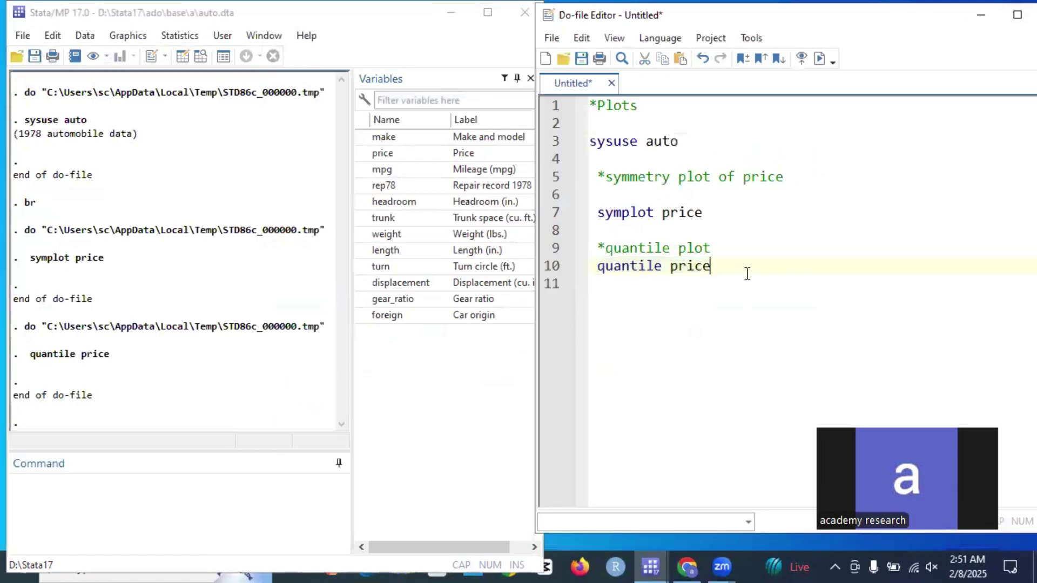
{"action": "key", "text": "Return"}
{"action": "key", "text": "Return"}
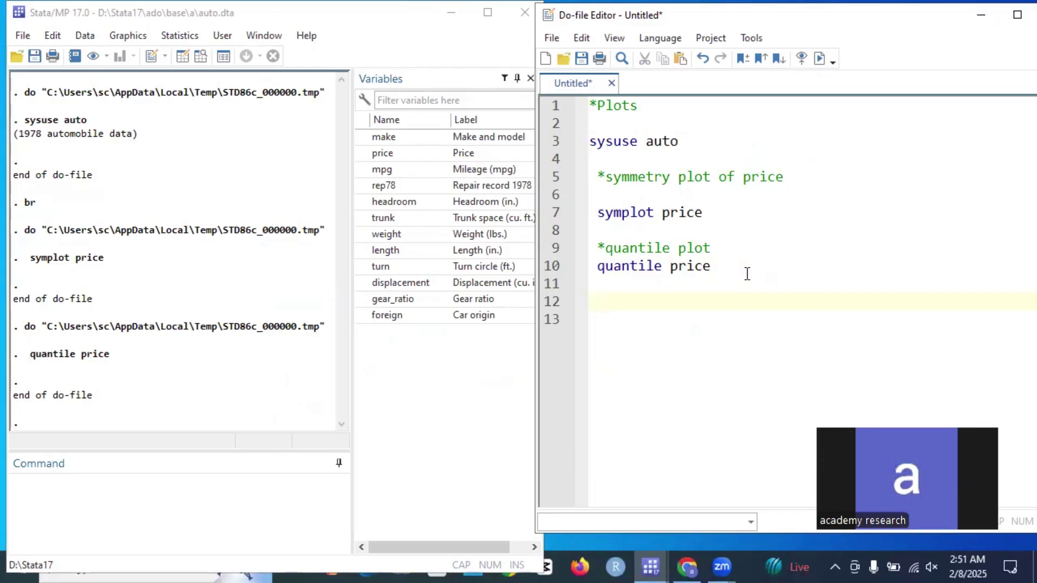
{"action": "key", "text": "BackSpace"}
{"action": "key", "text": "BackSpace"}
Append "*quantile of price , quantile of normal distribution" to the "quantile price" line and start a new line further down.
{"action": "type", "text": "*"}
{"action": "type", "text": "quanti"}
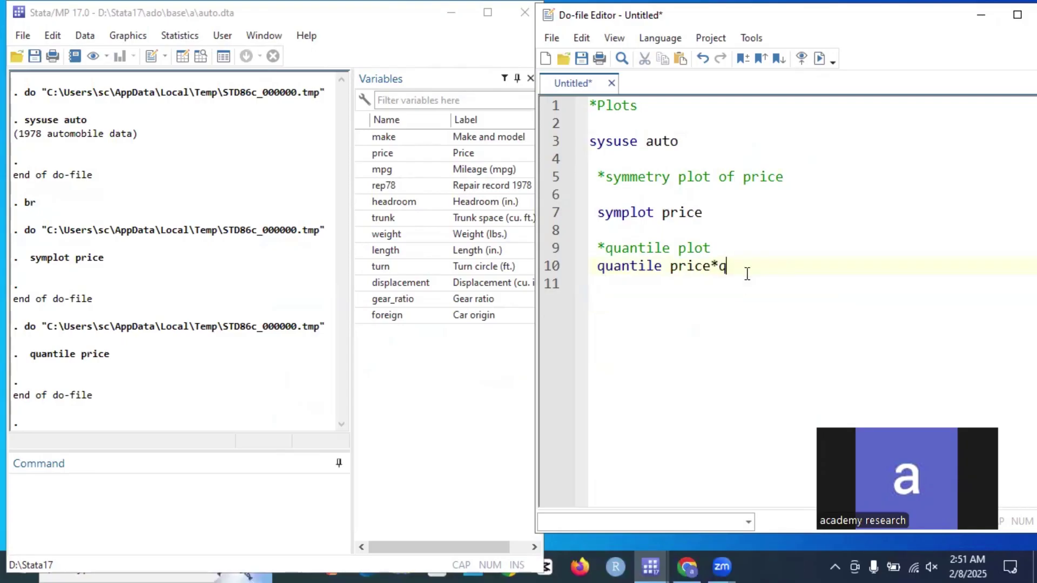
{"action": "type", "text": "of price "}
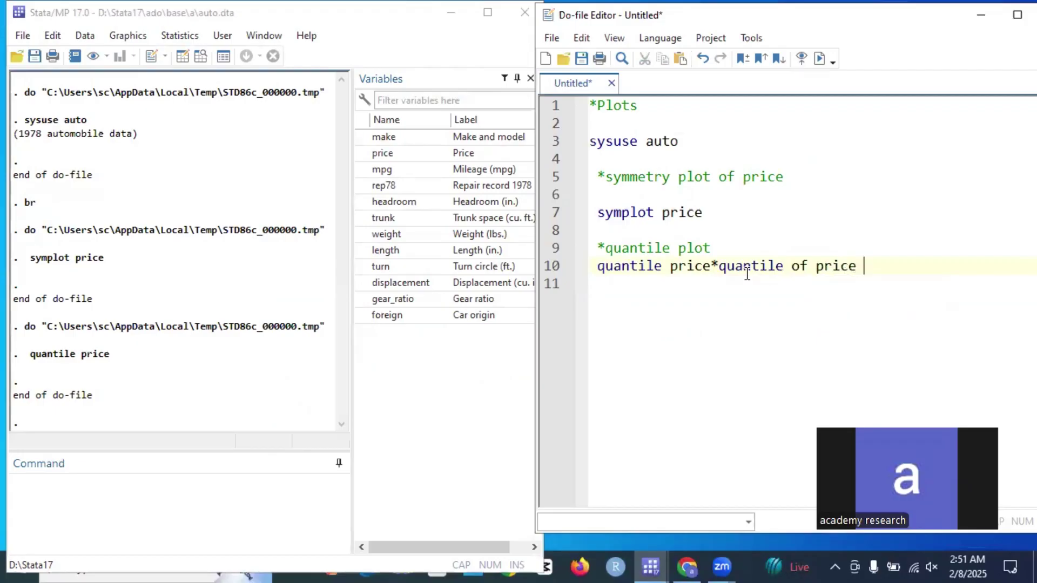
{"action": "type", "text": ", quan"}
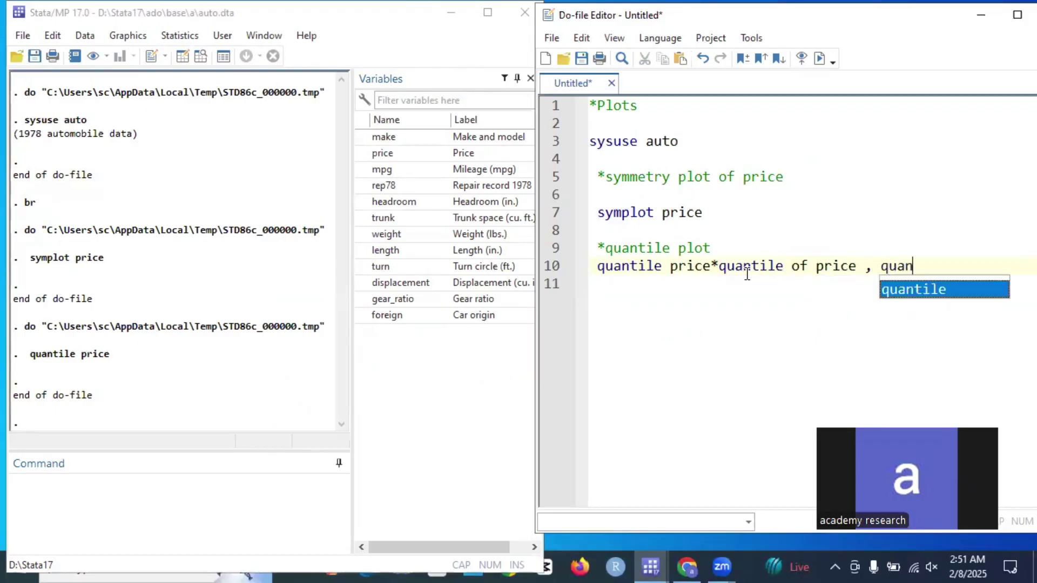
{"action": "type", "text": "tile of "}
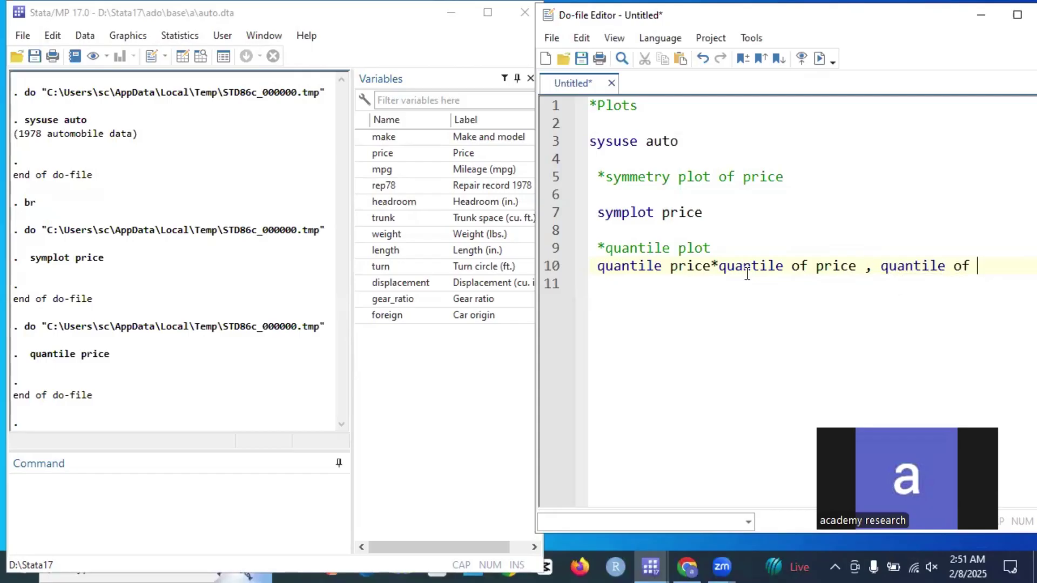
{"action": "type", "text": "normal d"}
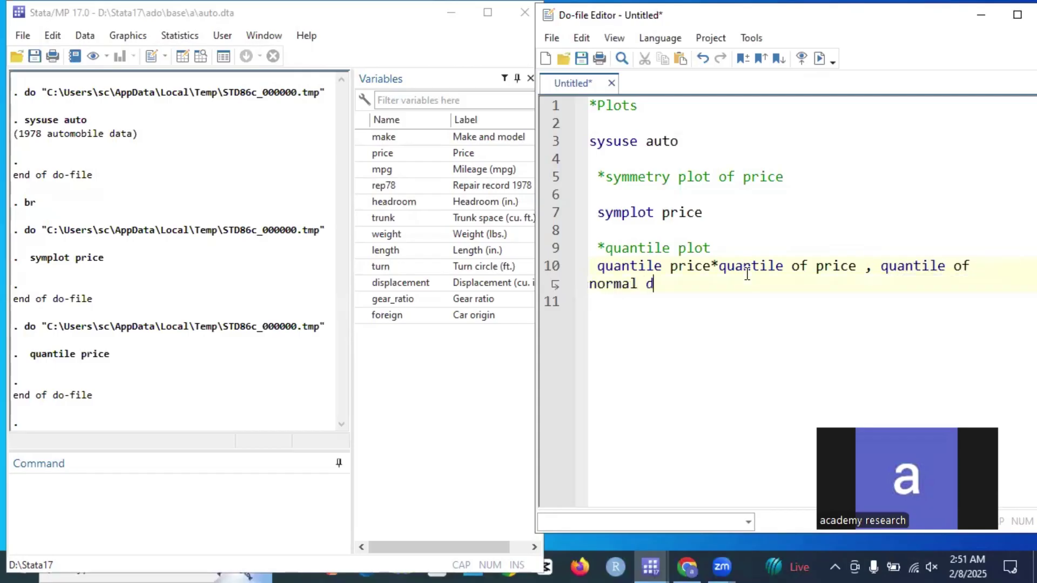
{"action": "type", "text": "istribution"}
{"action": "key", "text": "Return"}
{"action": "key", "text": "Return"}
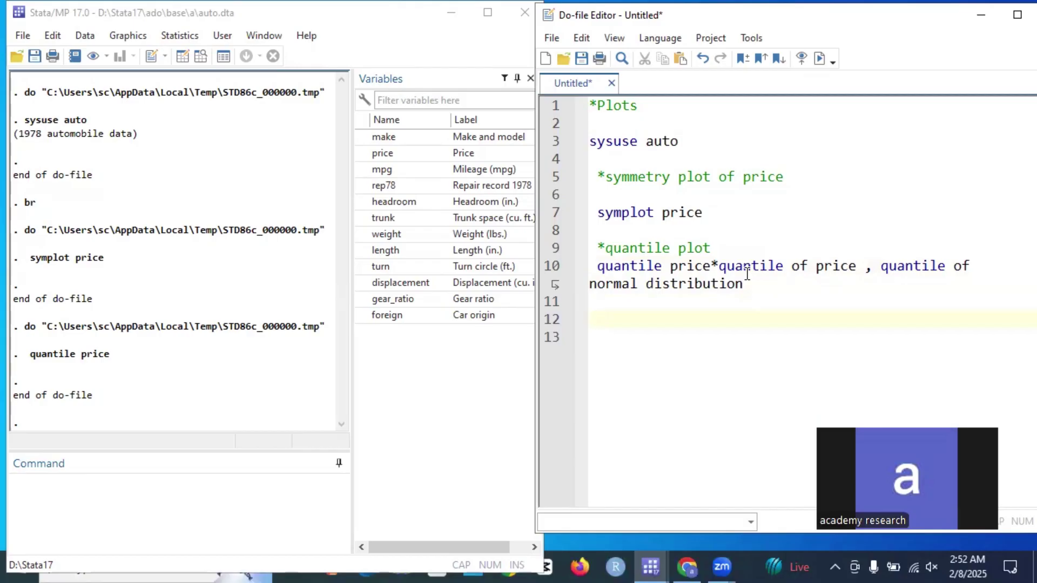
Write "qnorm price,grid" below the quantile line, run it to draw the normal quantile plot, and close the graph.
{"action": "type", "text": "qnorm"}
{"action": "type", "text": "price"}
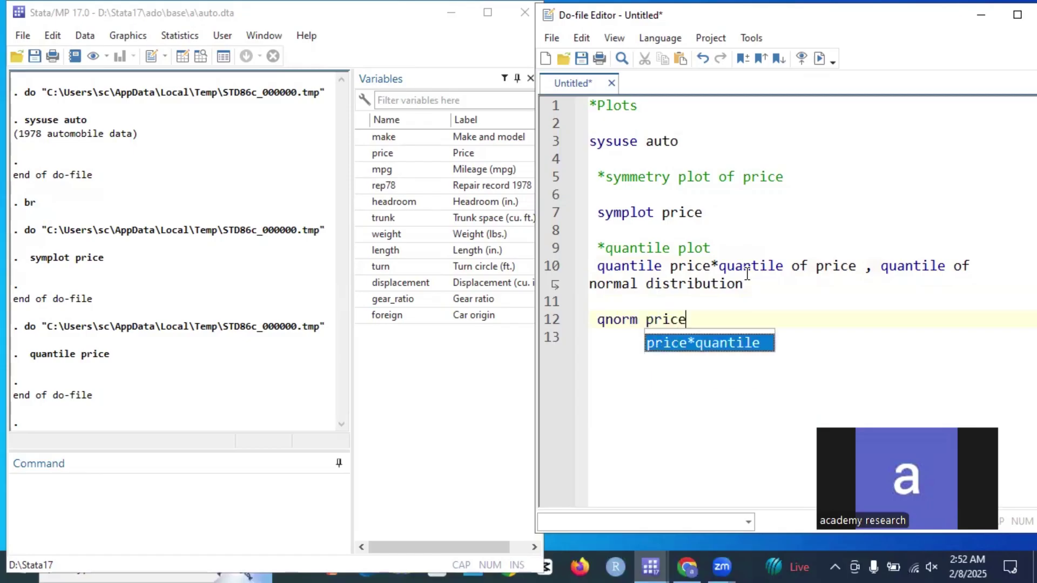
{"action": "type", "text": ",grid"}
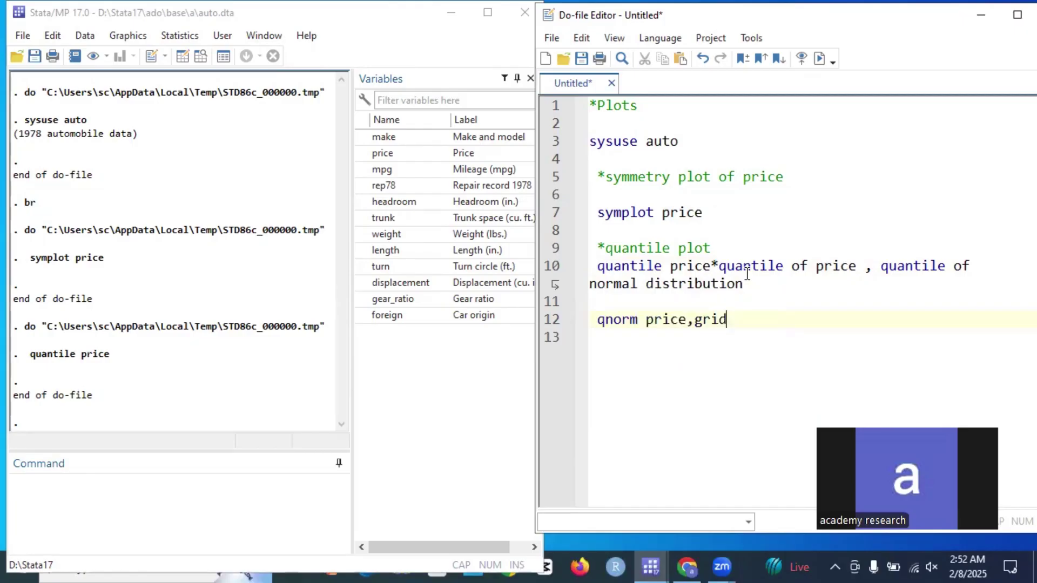
{"action": "left_click_drag", "start_coordinate": [729, 320], "coordinate": [565, 313]}
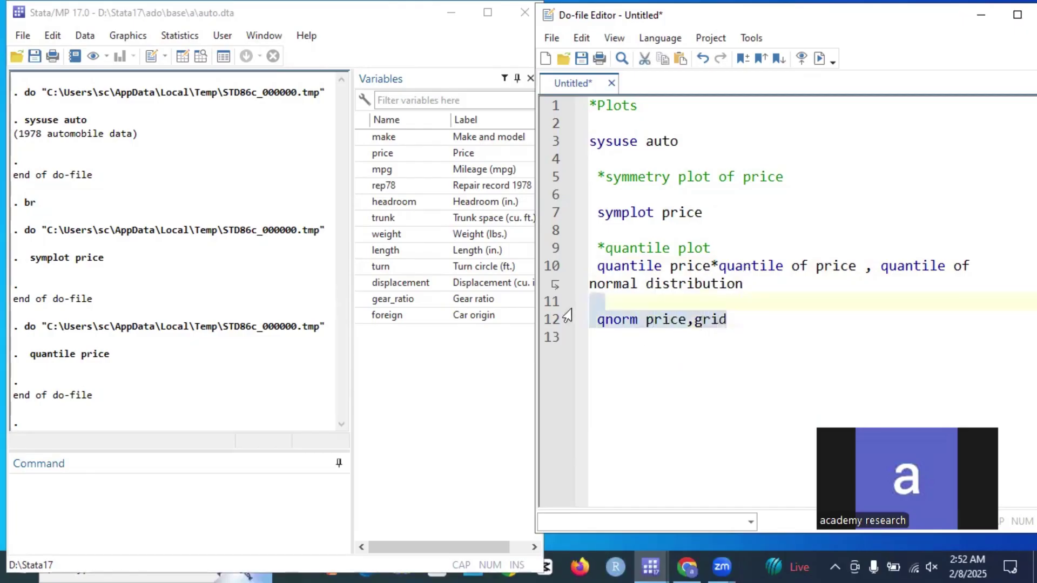
{"action": "left_click", "coordinate": [817, 59]}
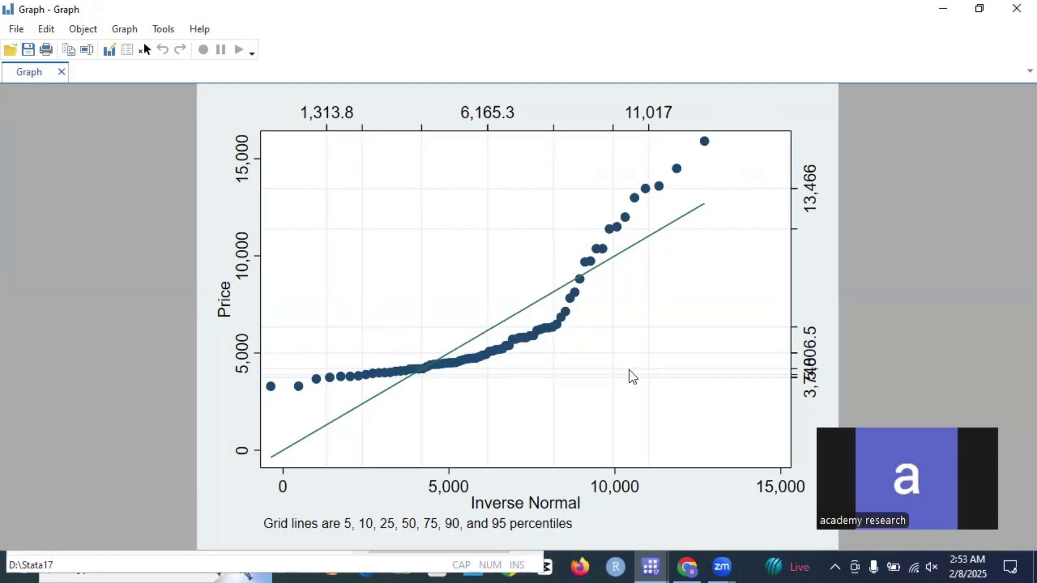
{"action": "left_click", "coordinate": [1016, 9]}
Add the line "swilk price" below the qnorm command and run it as a Shapiro-Wilk normality test.
{"action": "left_click", "coordinate": [779, 319]}
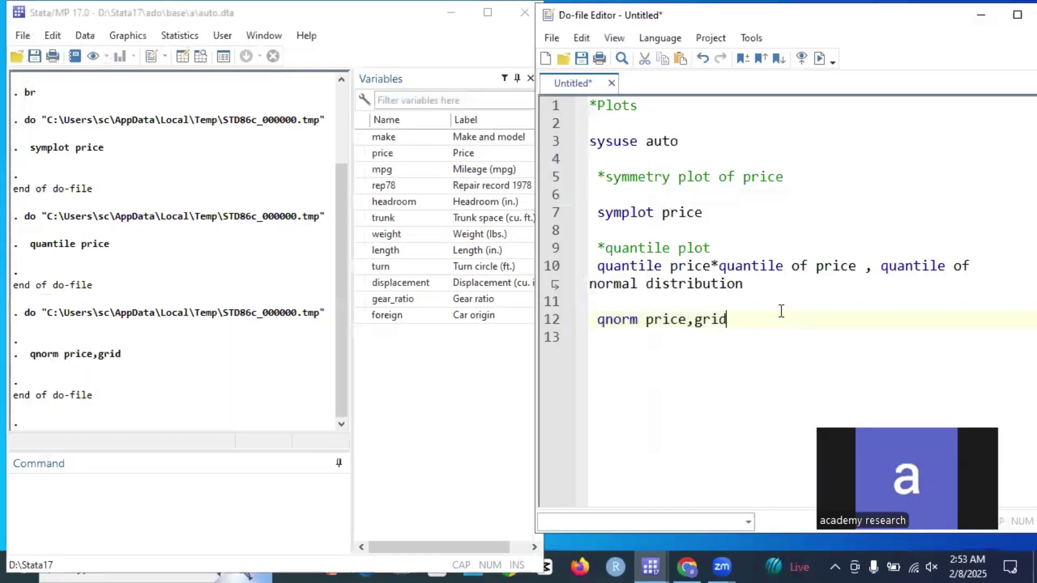
{"action": "key", "text": "Return"}
{"action": "key", "text": "Return"}
{"action": "type", "text": "s"}
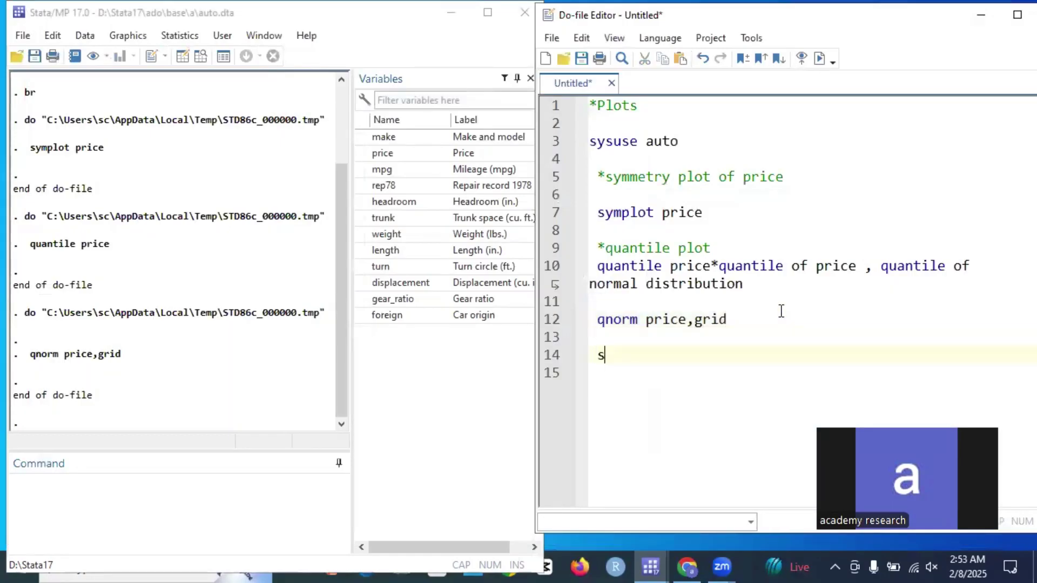
{"action": "type", "text": "haprio"}
{"action": "key", "text": "BackSpace"}
{"action": "key", "text": "BackSpace"}
{"action": "key", "text": "BackSpace"}
{"action": "key", "text": "BackSpace"}
{"action": "key", "text": "BackSpace"}
{"action": "key", "text": "BackSpace"}
{"action": "key", "text": "BackSpace"}
{"action": "type", "text": "wilk price"}
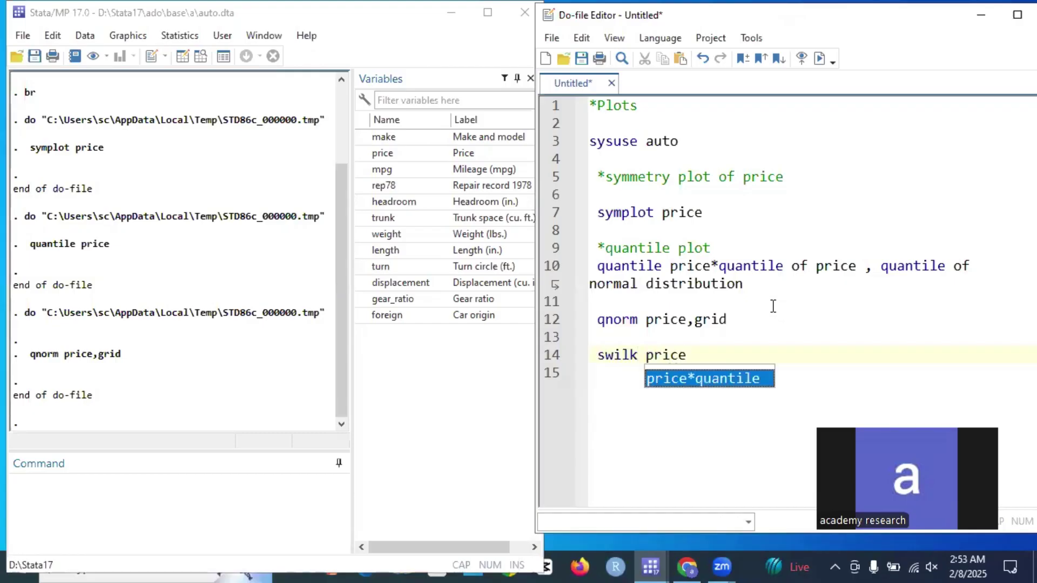
{"action": "left_click", "coordinate": [685, 385]}
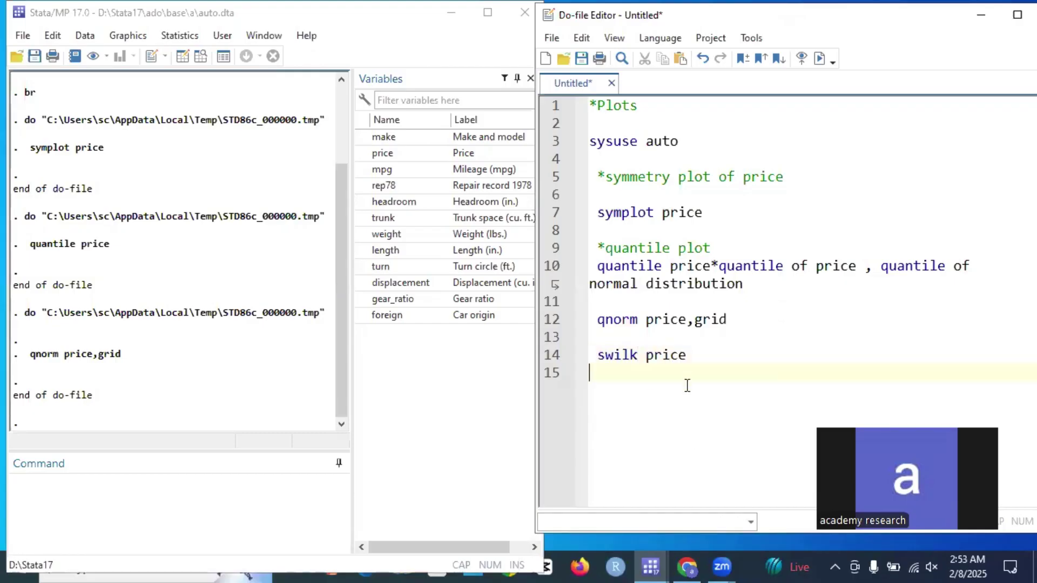
{"action": "left_click_drag", "start_coordinate": [702, 354], "coordinate": [577, 352]}
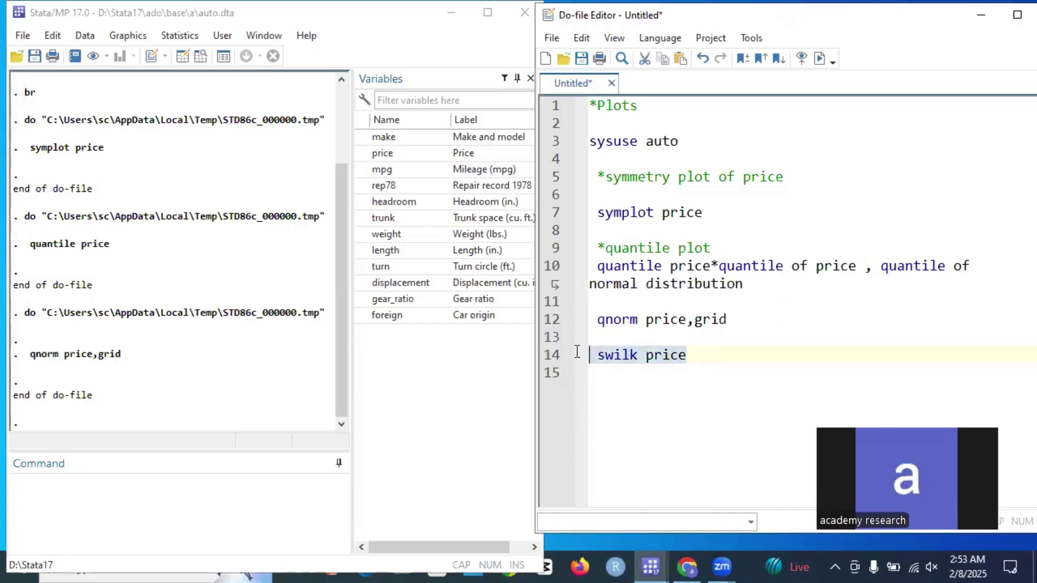
{"action": "left_click", "coordinate": [819, 58]}
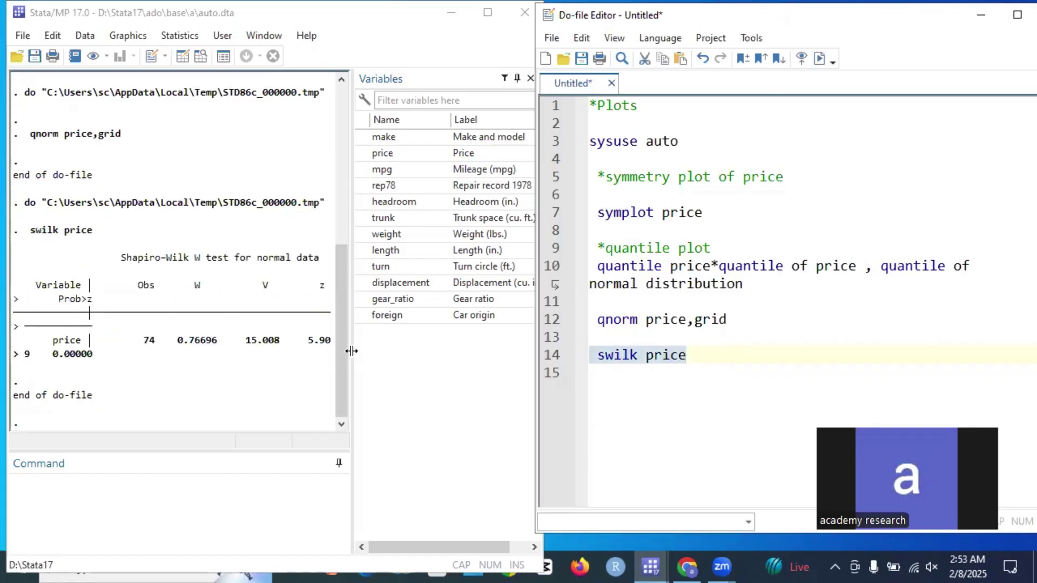
Widen the results area, rerun the "swilk price" line so its table fits, and highlight the Prob>z value for price.
{"action": "left_click_drag", "start_coordinate": [351, 352], "coordinate": [445, 354]}
{"action": "left_click_drag", "start_coordinate": [54, 358], "coordinate": [96, 361]}
{"action": "left_click_drag", "start_coordinate": [705, 363], "coordinate": [583, 358]}
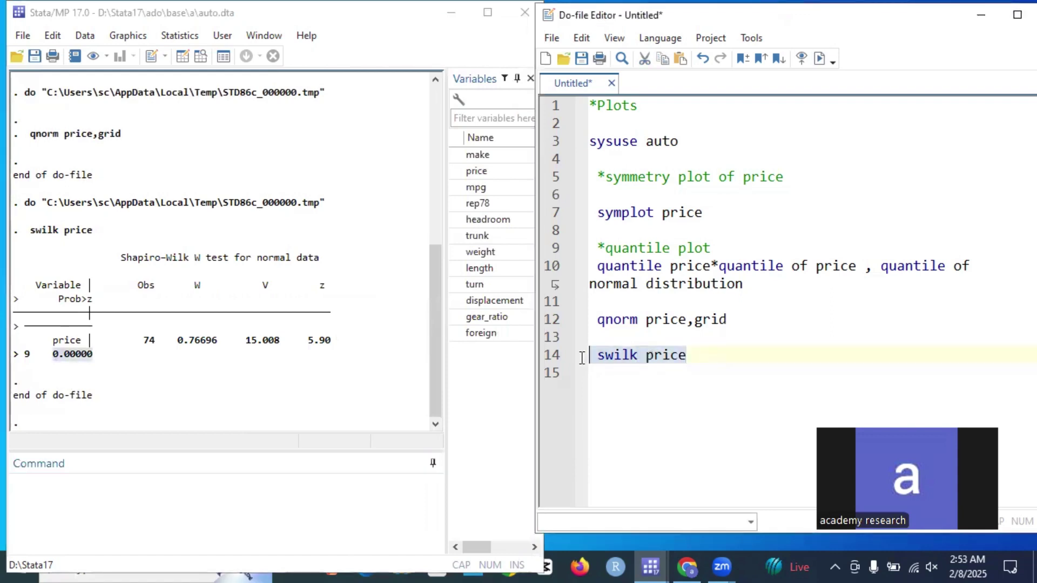
{"action": "left_click", "coordinate": [822, 60]}
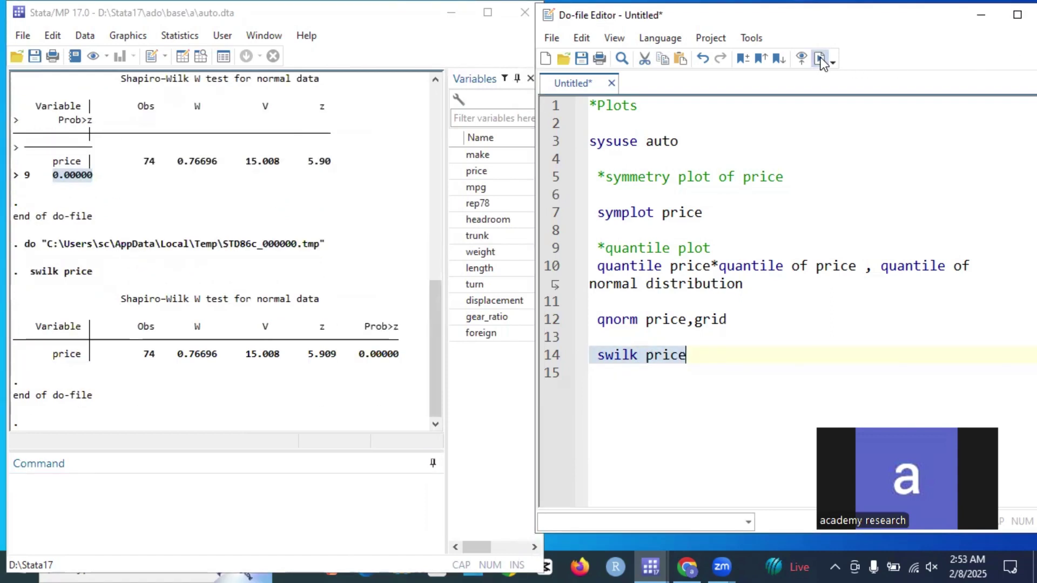
{"action": "left_click_drag", "start_coordinate": [357, 354], "coordinate": [400, 360]}
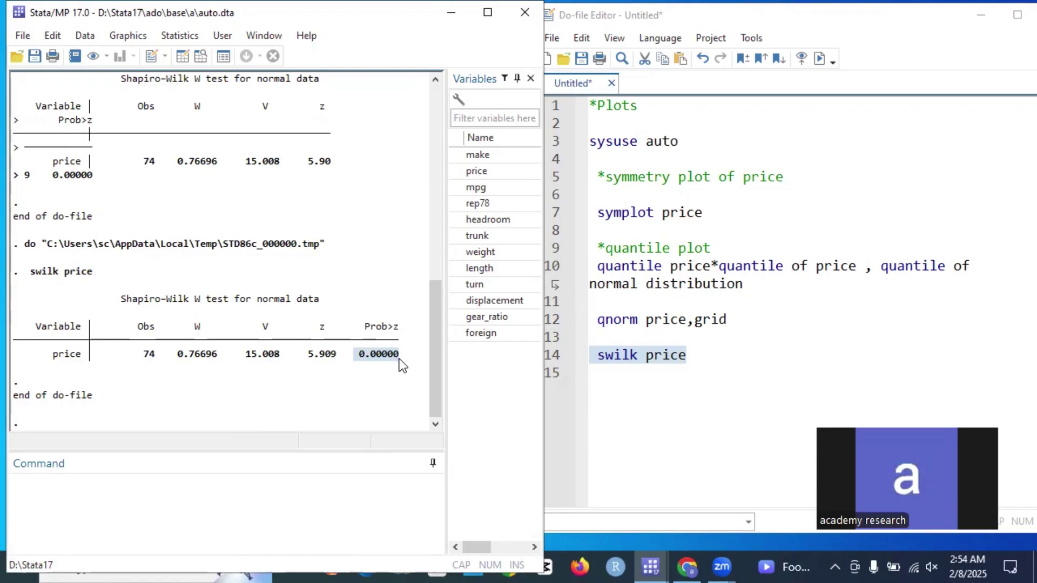
Add the comment "*standard normal probability plot of price" to the do-file below the swilk command.
{"action": "left_click", "coordinate": [713, 371]}
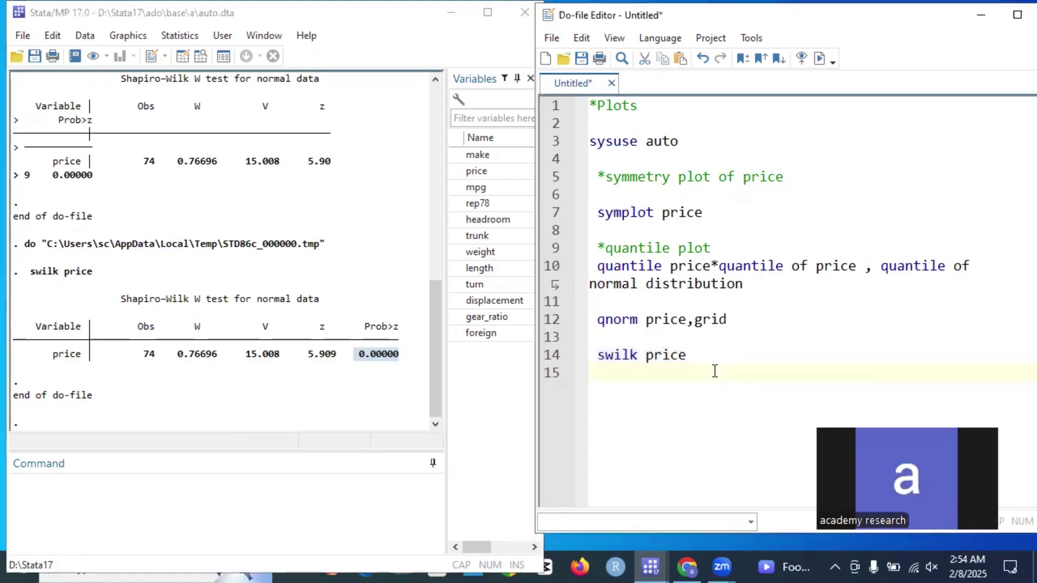
{"action": "key", "text": "Return"}
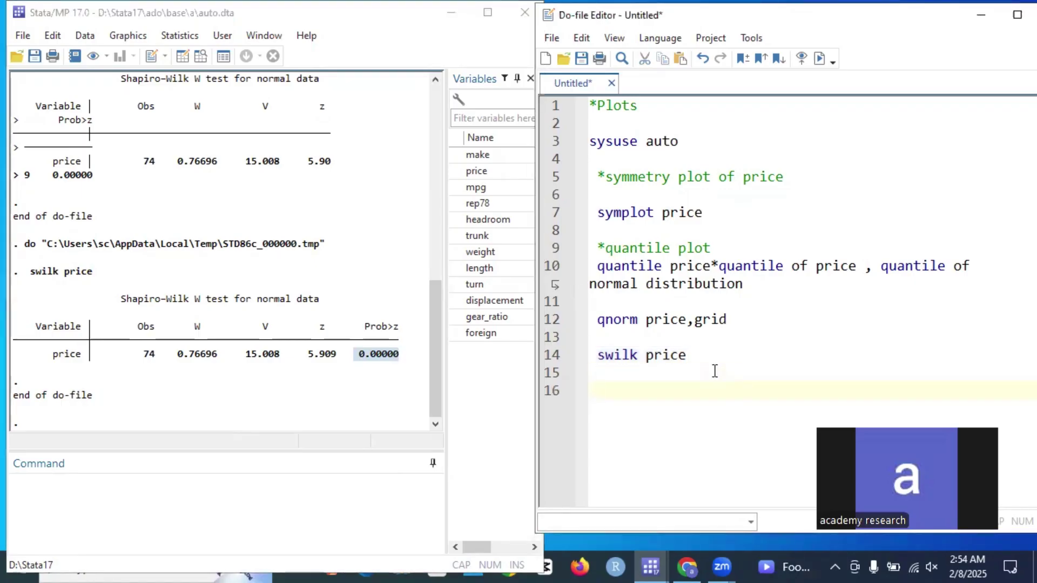
{"action": "type", "text": "*standard nomal"}
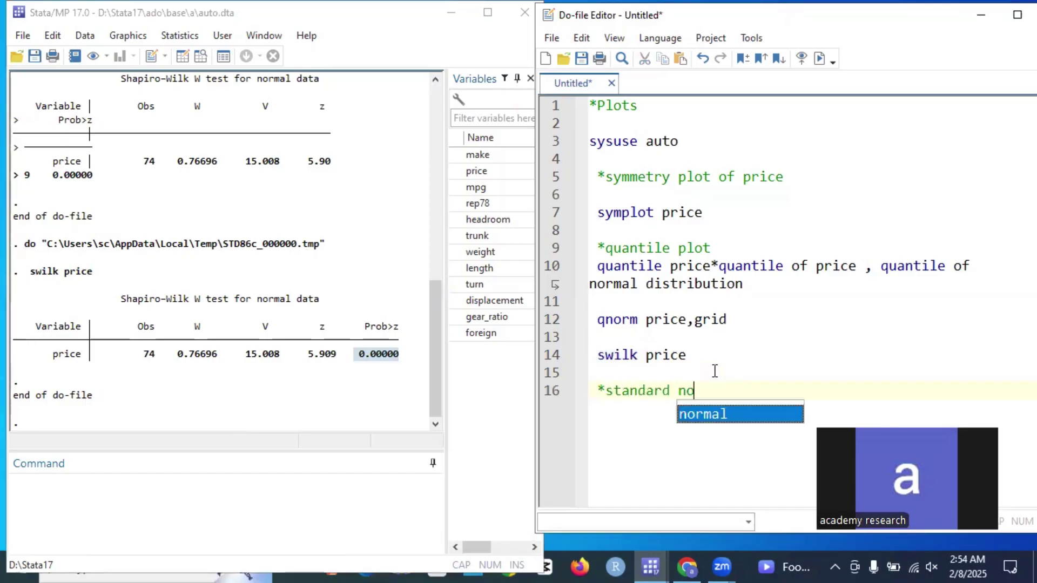
{"action": "key", "text": "BackSpace"}
{"action": "key", "text": "BackSpace"}
{"action": "key", "text": "BackSpace"}
{"action": "key", "text": "BackSpace"}
{"action": "key", "text": "BackSpace"}
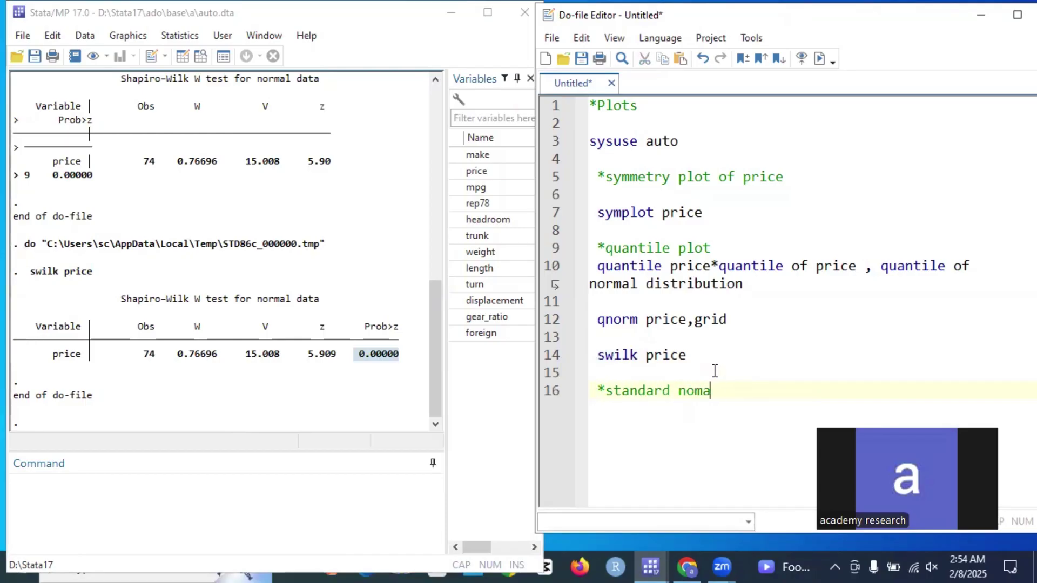
{"action": "type", "text": "p"}
{"action": "key", "text": "BackSpace"}
{"action": "type", "text": "ormal probabi"}
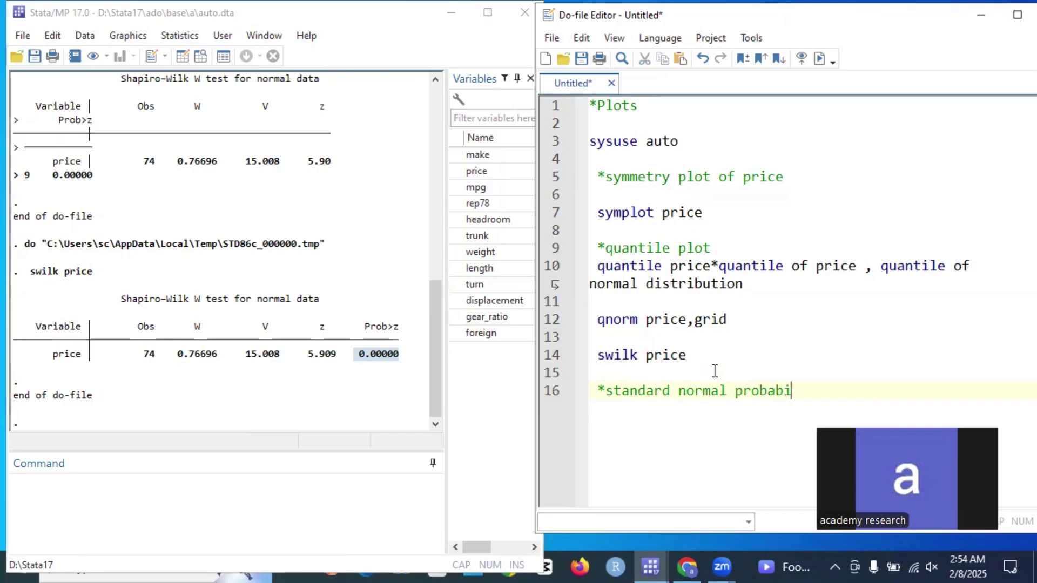
{"action": "type", "text": "lity plot o"}
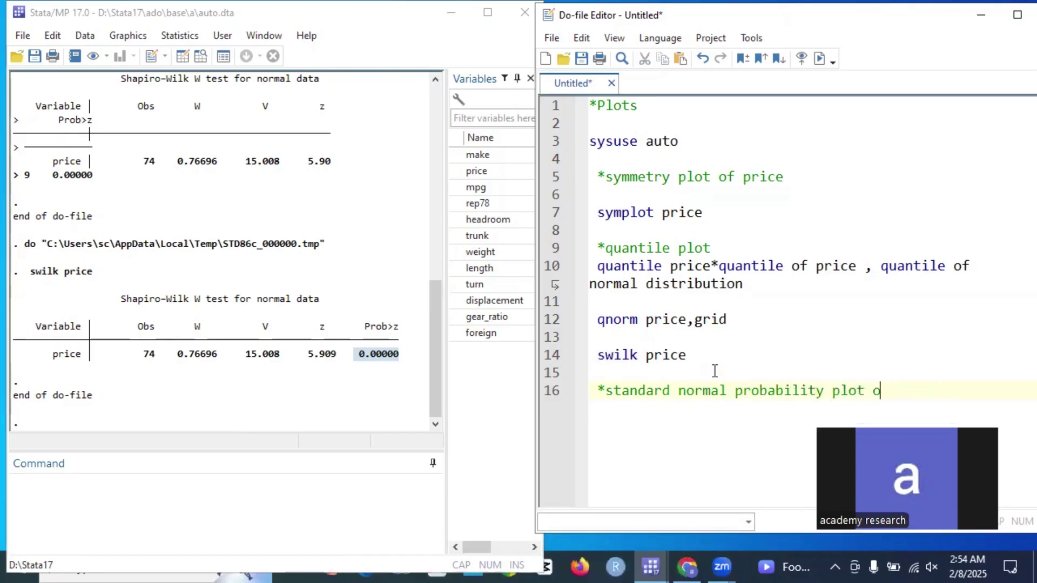
{"action": "type", "text": "f pric"}
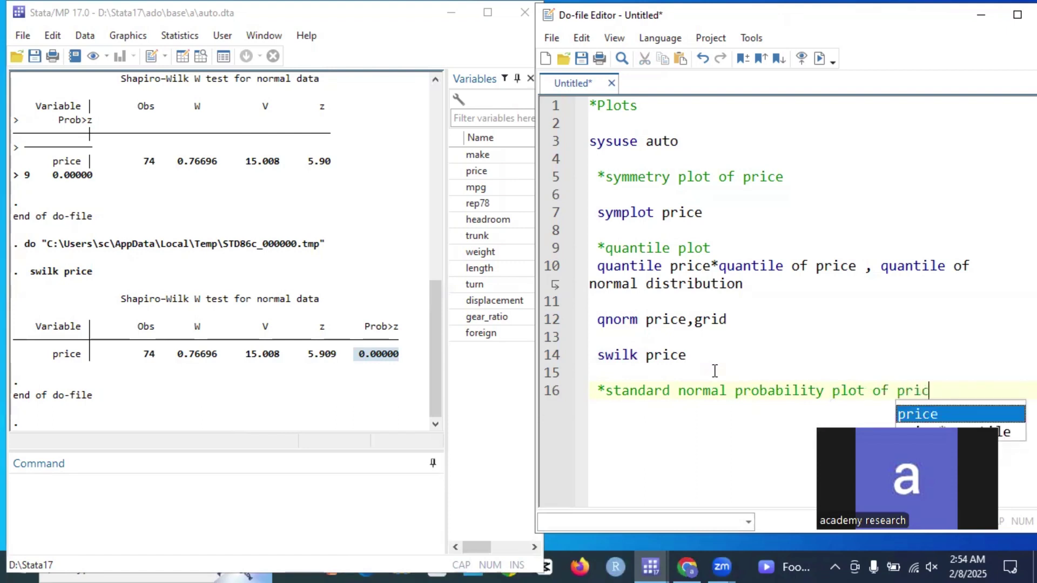
{"action": "type", "text": "e"}
{"action": "key", "text": "Tab"}
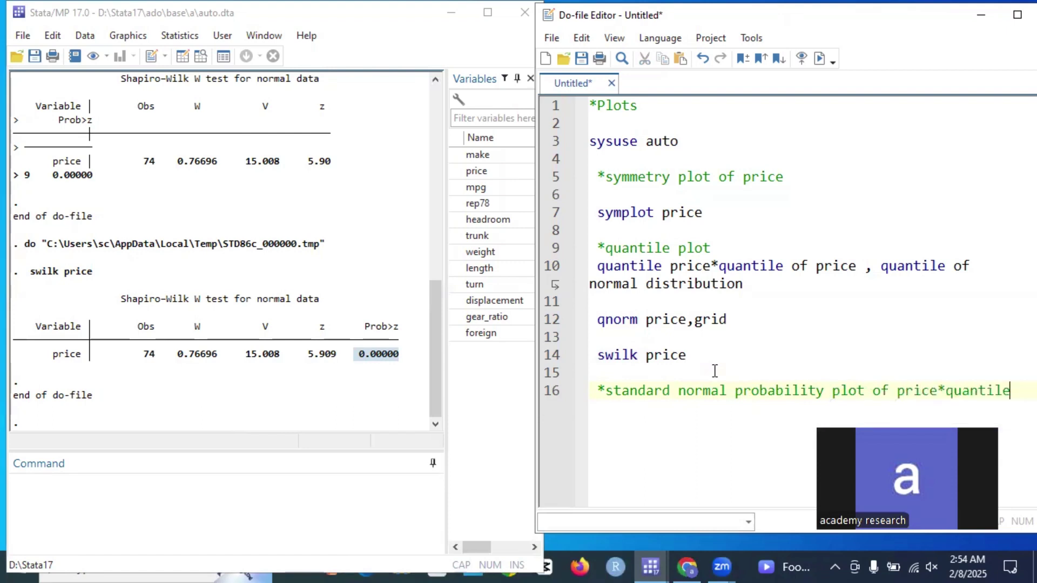
{"action": "key", "text": "BackSpace"}
{"action": "key", "text": "BackSpace"}
{"action": "key", "text": "BackSpace"}
{"action": "key", "text": "BackSpace"}
{"action": "key", "text": "BackSpace"}
{"action": "key", "text": "BackSpace"}
{"action": "key", "text": "BackSpace"}
{"action": "key", "text": "BackSpace"}
{"action": "key", "text": "BackSpace"}
{"action": "key", "text": "BackSpace"}
{"action": "type", "text": "e"}
{"action": "key", "text": "Tab"}
{"action": "key", "text": "BackSpace"}
{"action": "key", "text": "BackSpace"}
{"action": "key", "text": "BackSpace"}
{"action": "key", "text": "BackSpace"}
{"action": "key", "text": "BackSpace"}
{"action": "key", "text": "BackSpace"}
{"action": "key", "text": "BackSpace"}
{"action": "key", "text": "BackSpace"}
{"action": "key", "text": "BackSpace"}
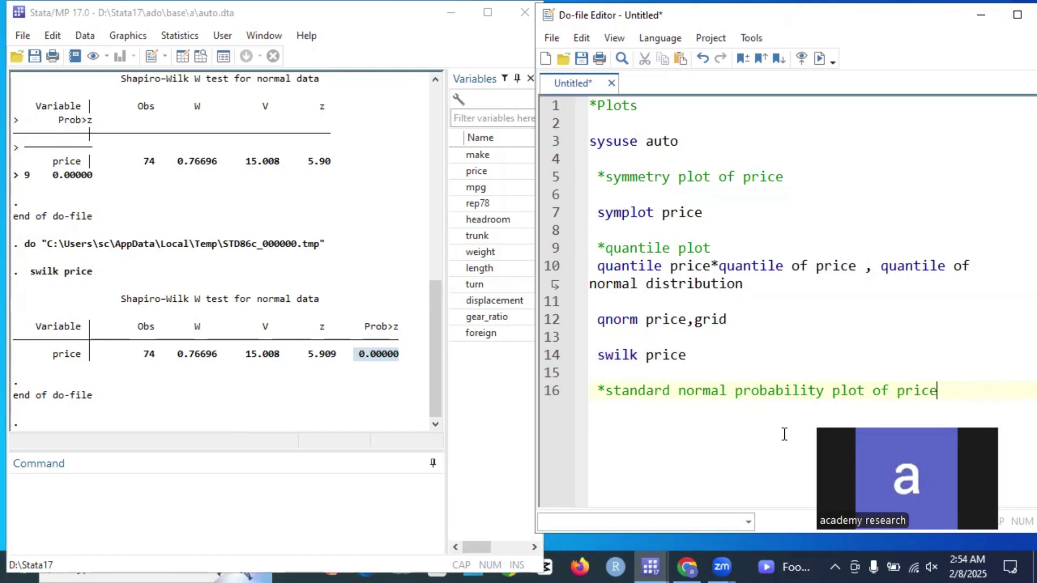
Write "pnorm price" under the standard normal probability comment, run that line to draw the plot, and close the graph.
{"action": "key", "text": "Return"}
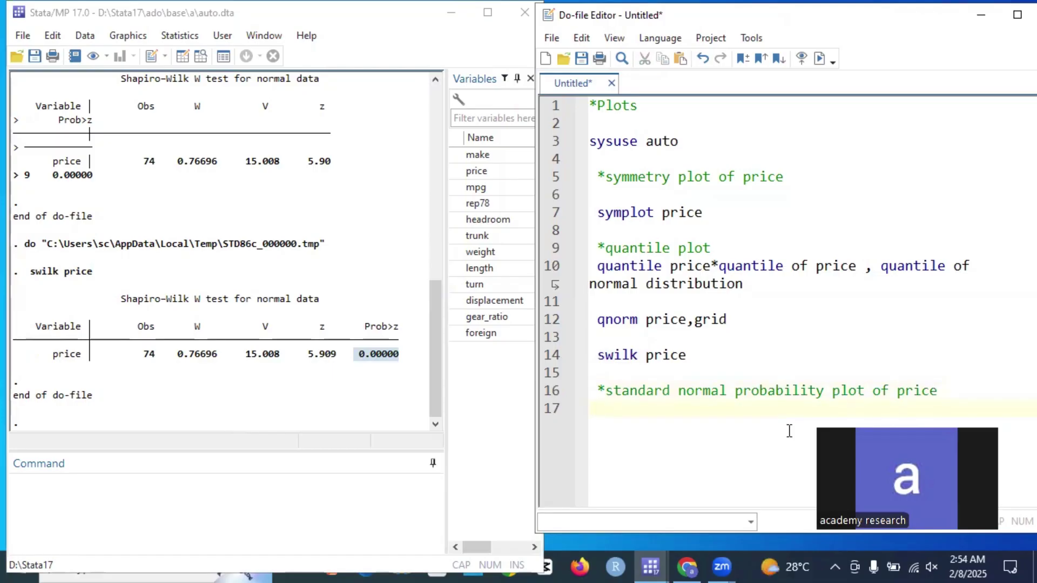
{"action": "type", "text": "pnorm pri"}
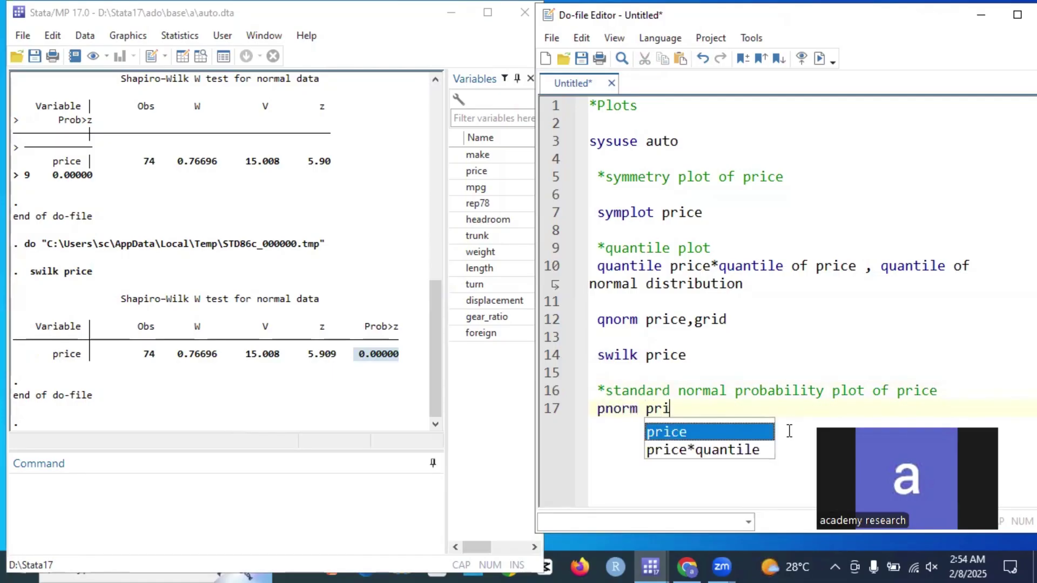
{"action": "type", "text": "ce"}
{"action": "key", "text": "Escape"}
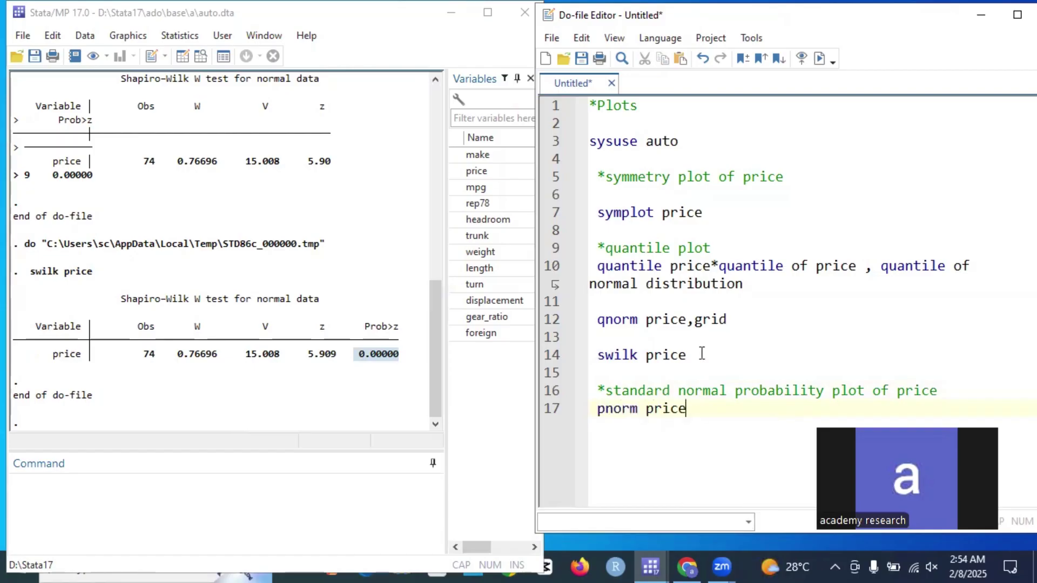
{"action": "left_click_drag", "start_coordinate": [690, 409], "coordinate": [589, 409]}
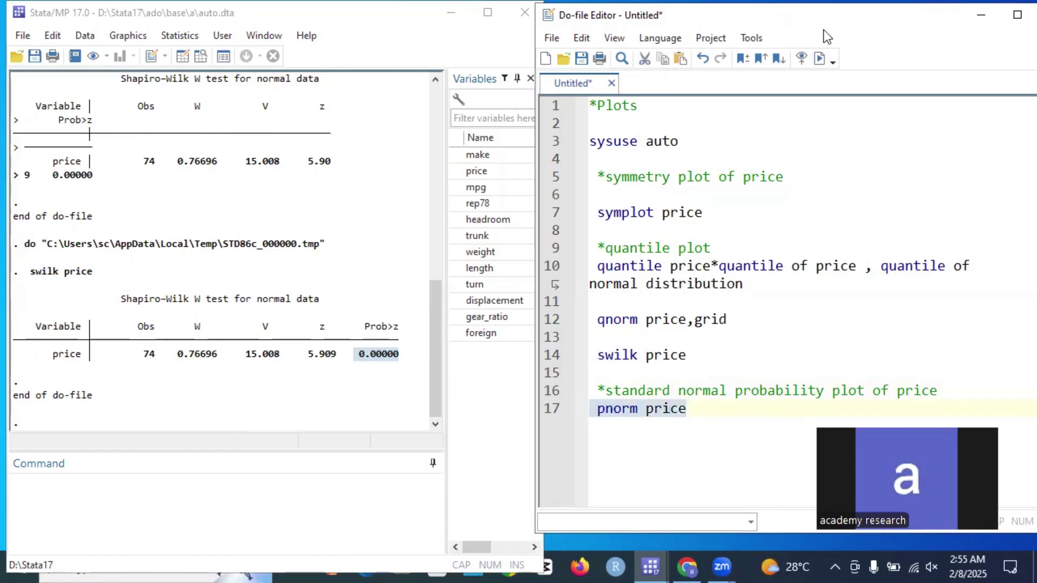
{"action": "left_click", "coordinate": [820, 59]}
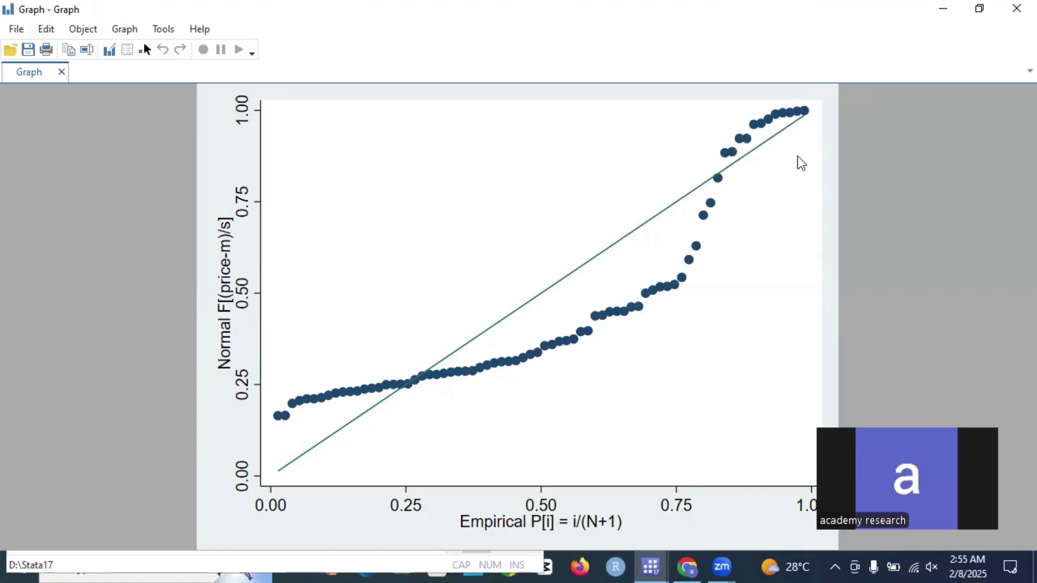
{"action": "left_click", "coordinate": [1016, 9]}
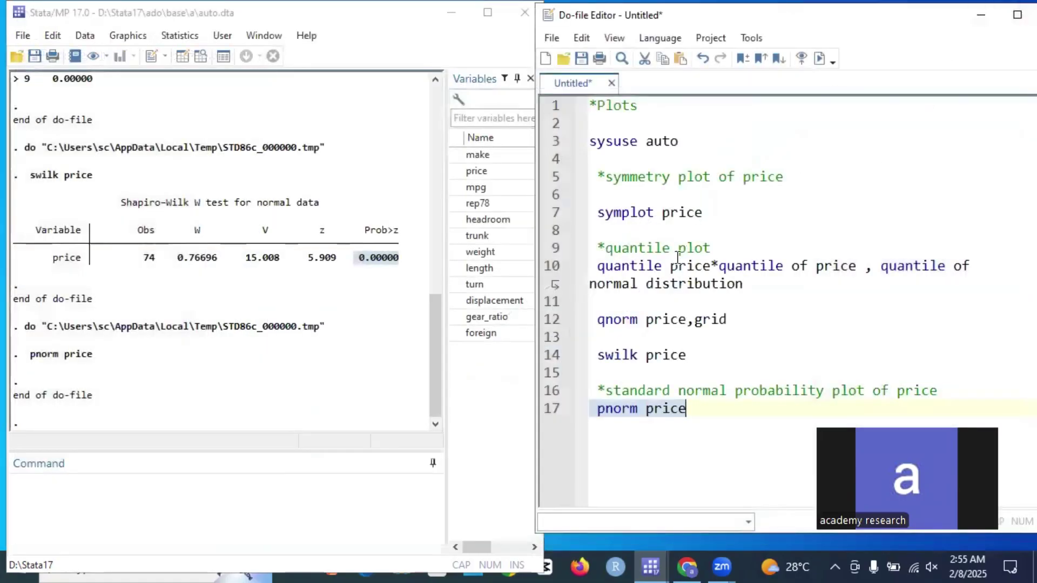